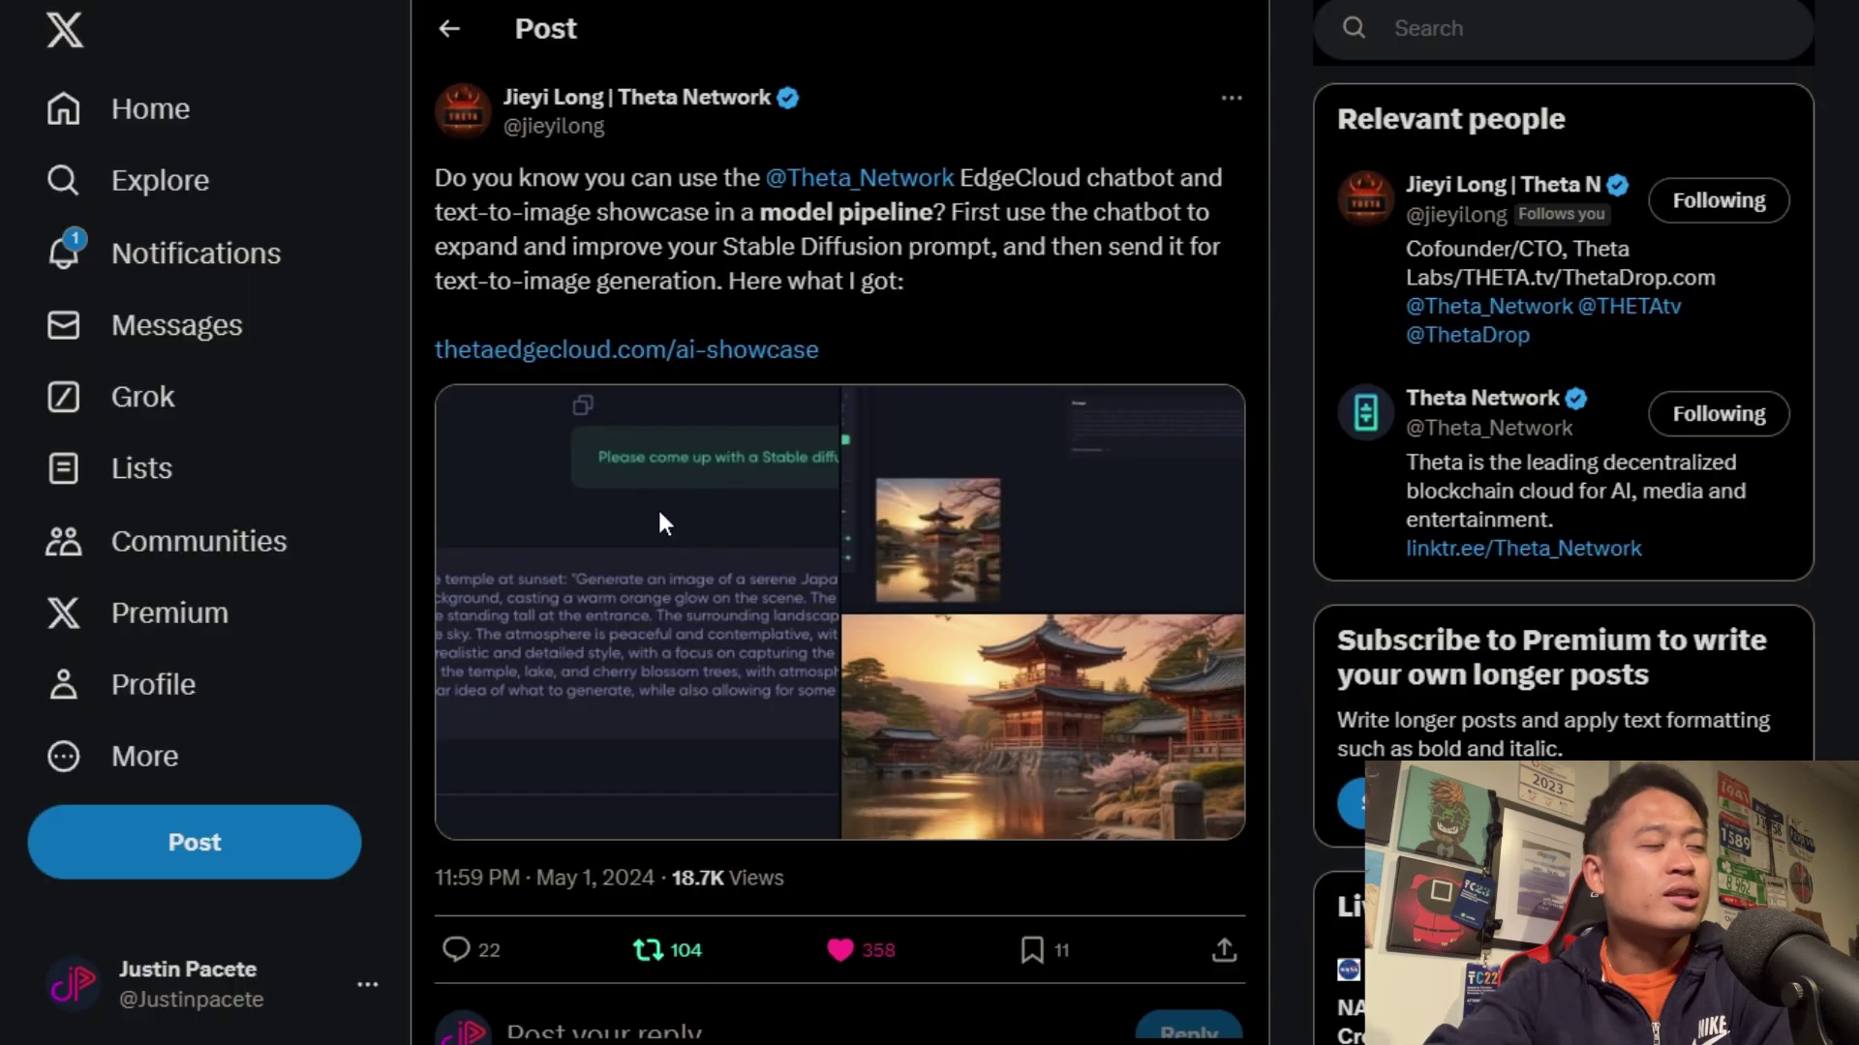
# View the Theta Network post's first image full-size, showing the chatbot's Japanese temple prompt
pyautogui.click(659, 522)
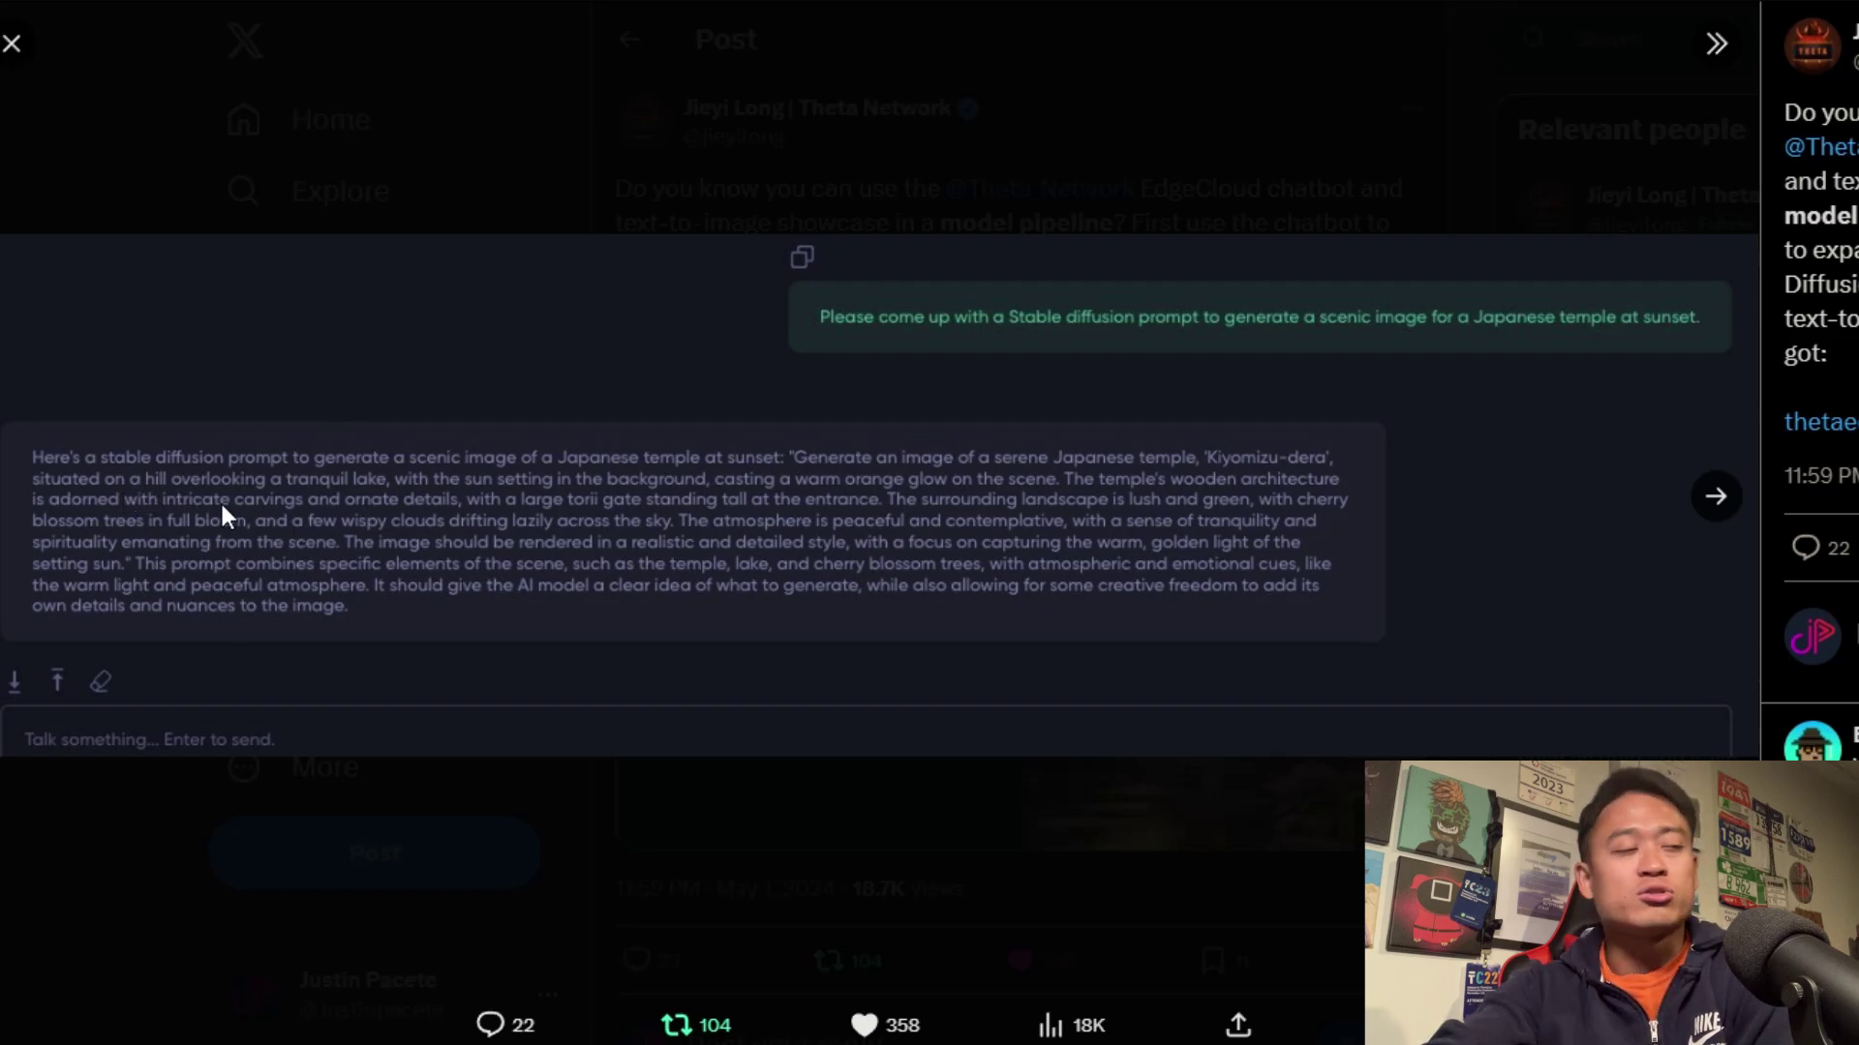
# Advance the media viewer to the generated Japanese temple image
pyautogui.click(1721, 506)
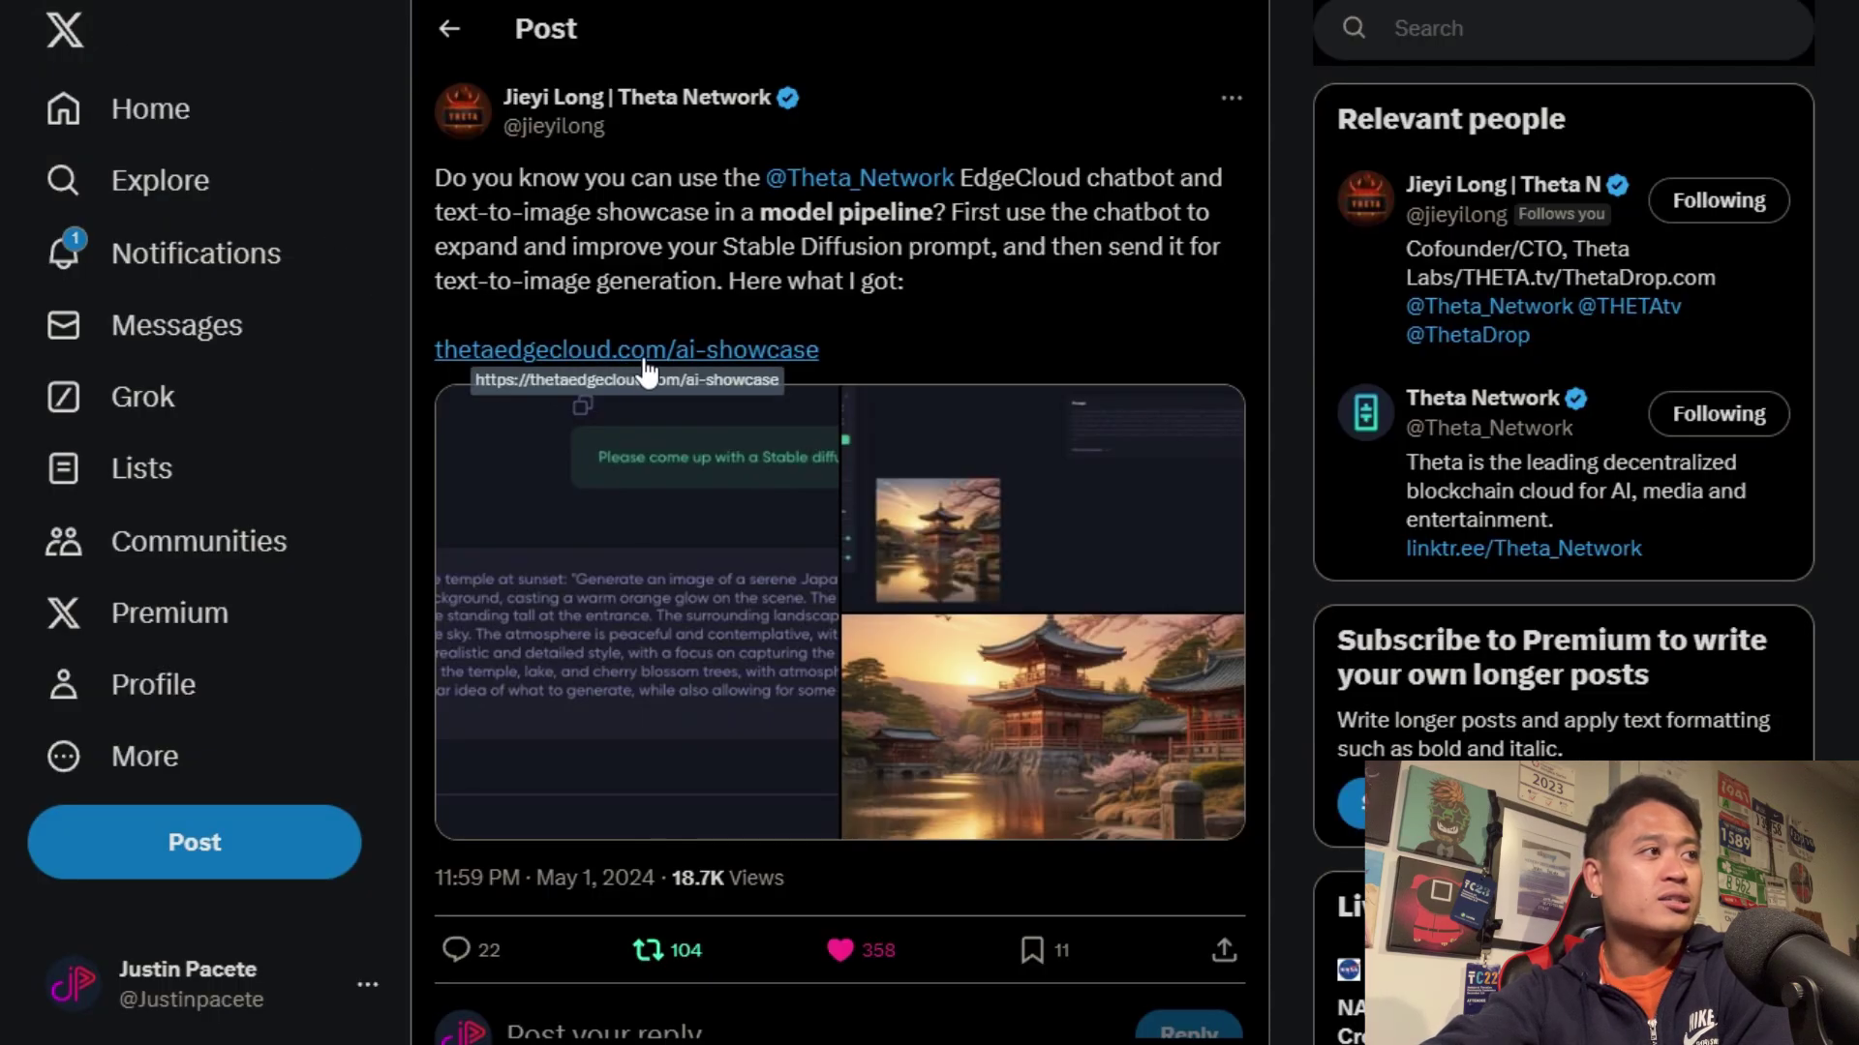
# Follow the thetaedgecloud.com/ai-showcase link to EdgeCloud's Generative AI Showcase
pyautogui.click(647, 351)
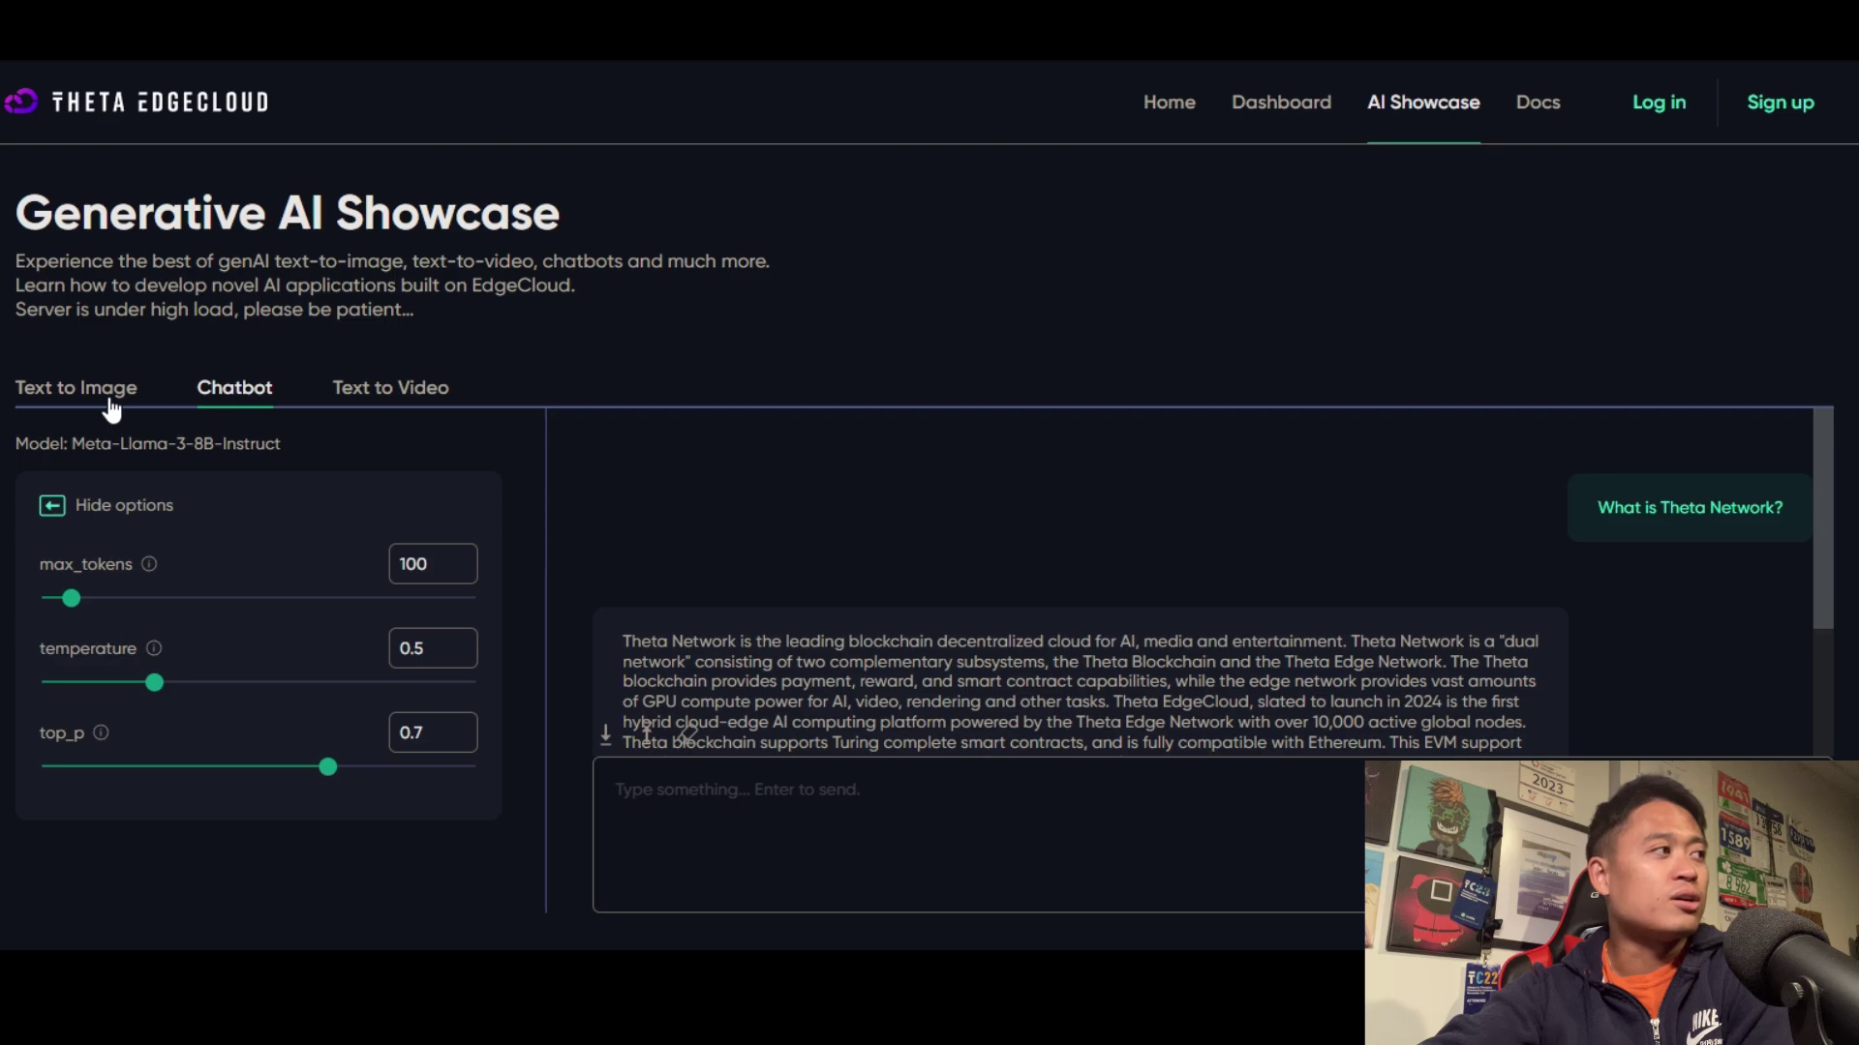
pyautogui.click(396, 409)
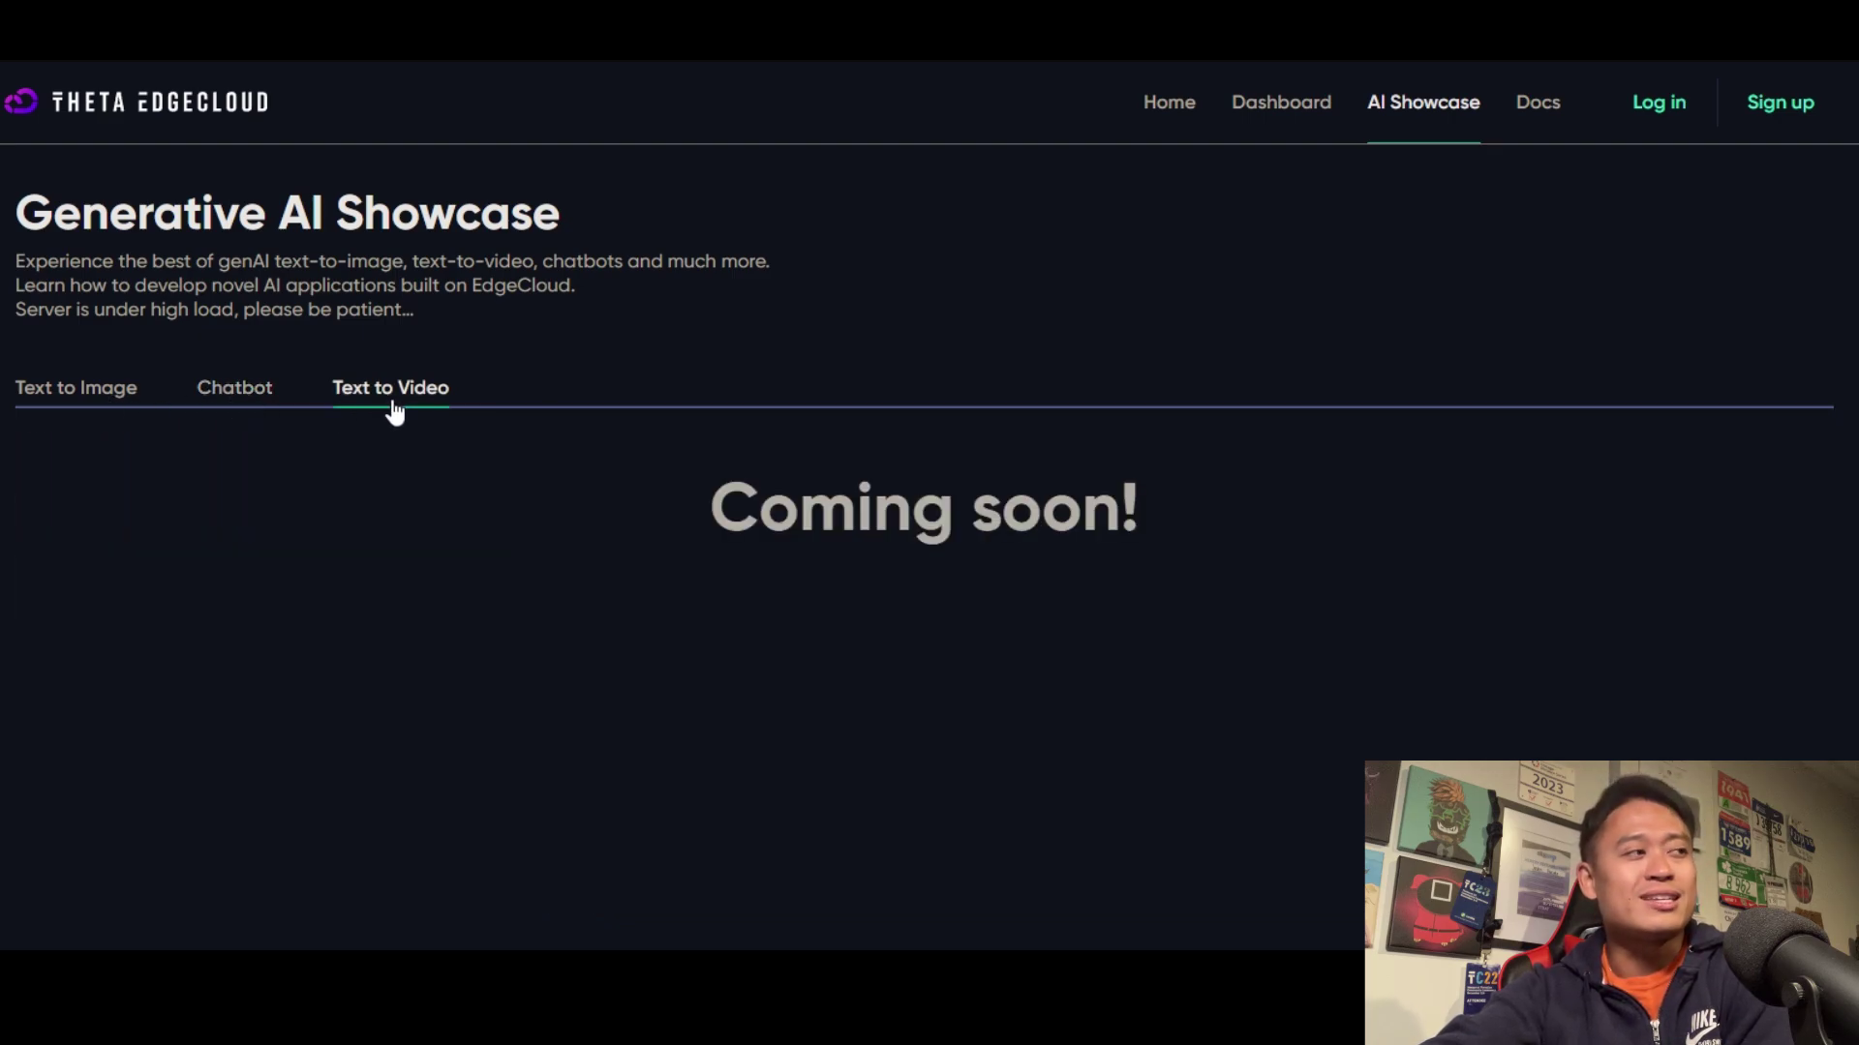
pyautogui.click(229, 392)
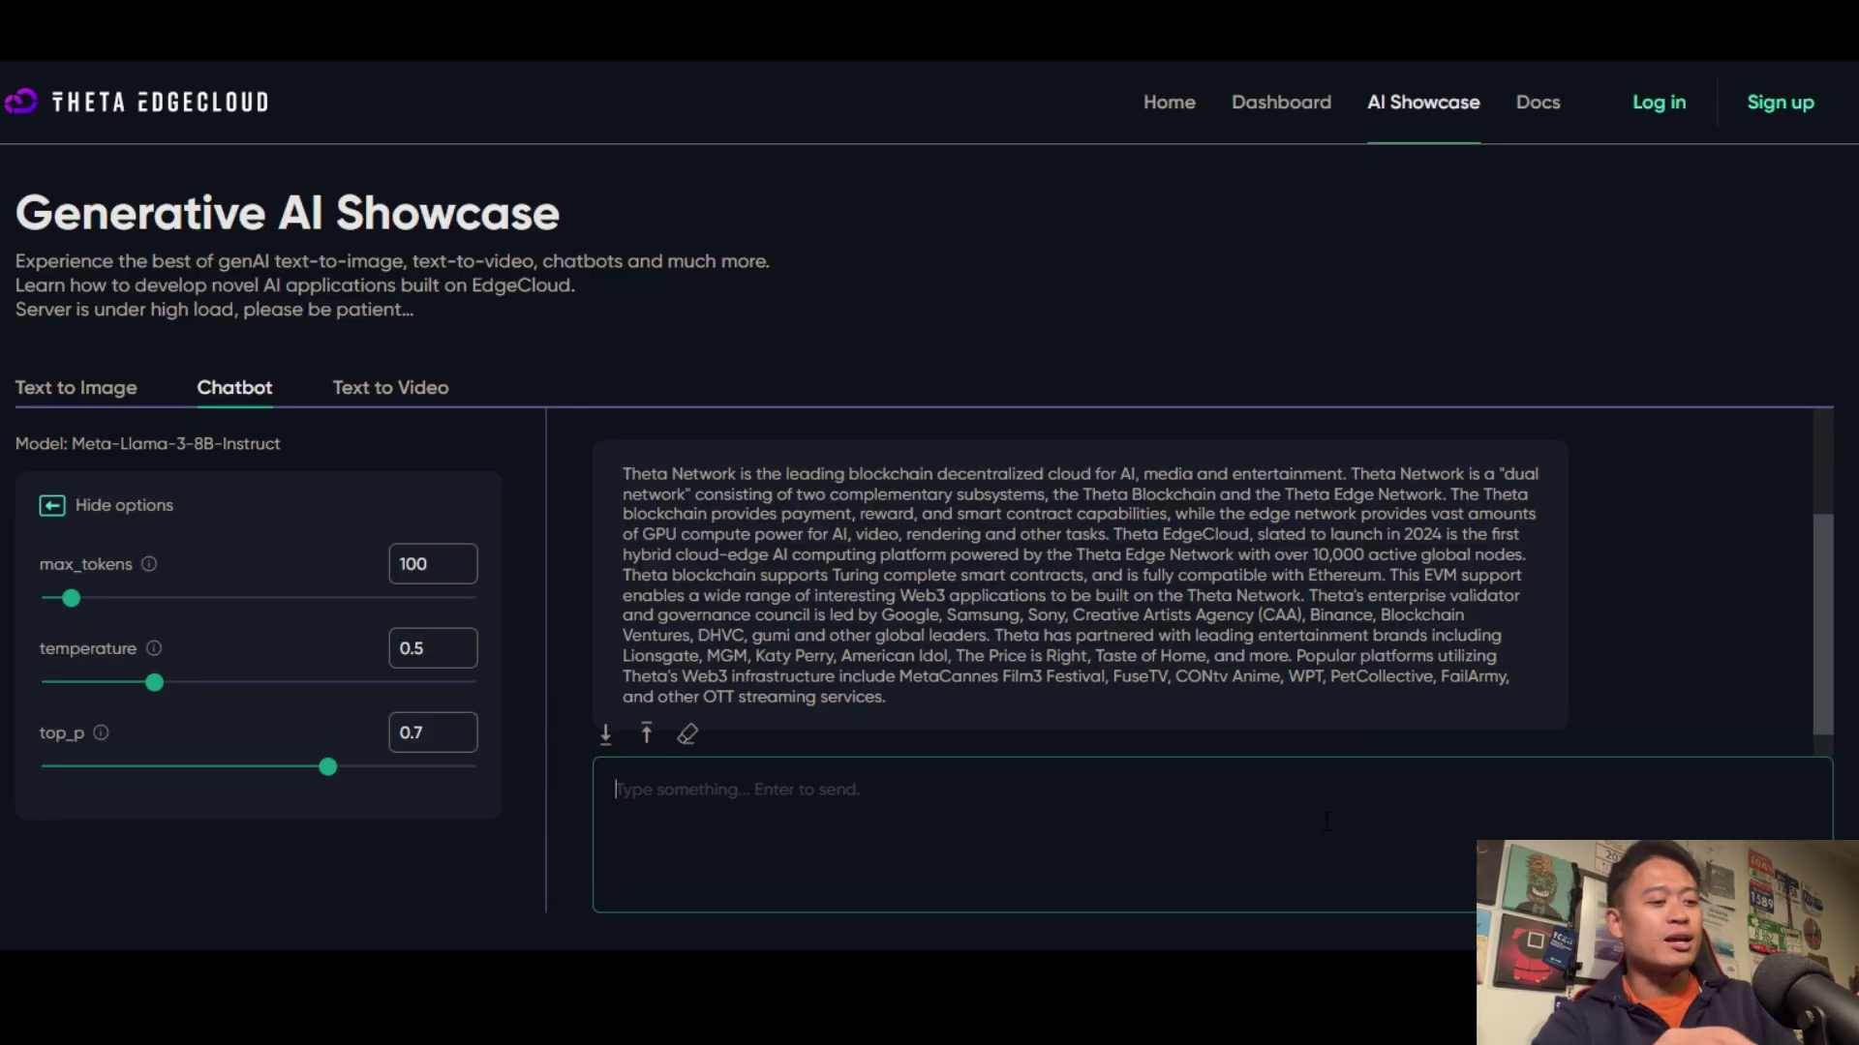
# Send 'tell a joke' to the chatbot, then go to the Text to Image generator
pyautogui.write('tell a joke')
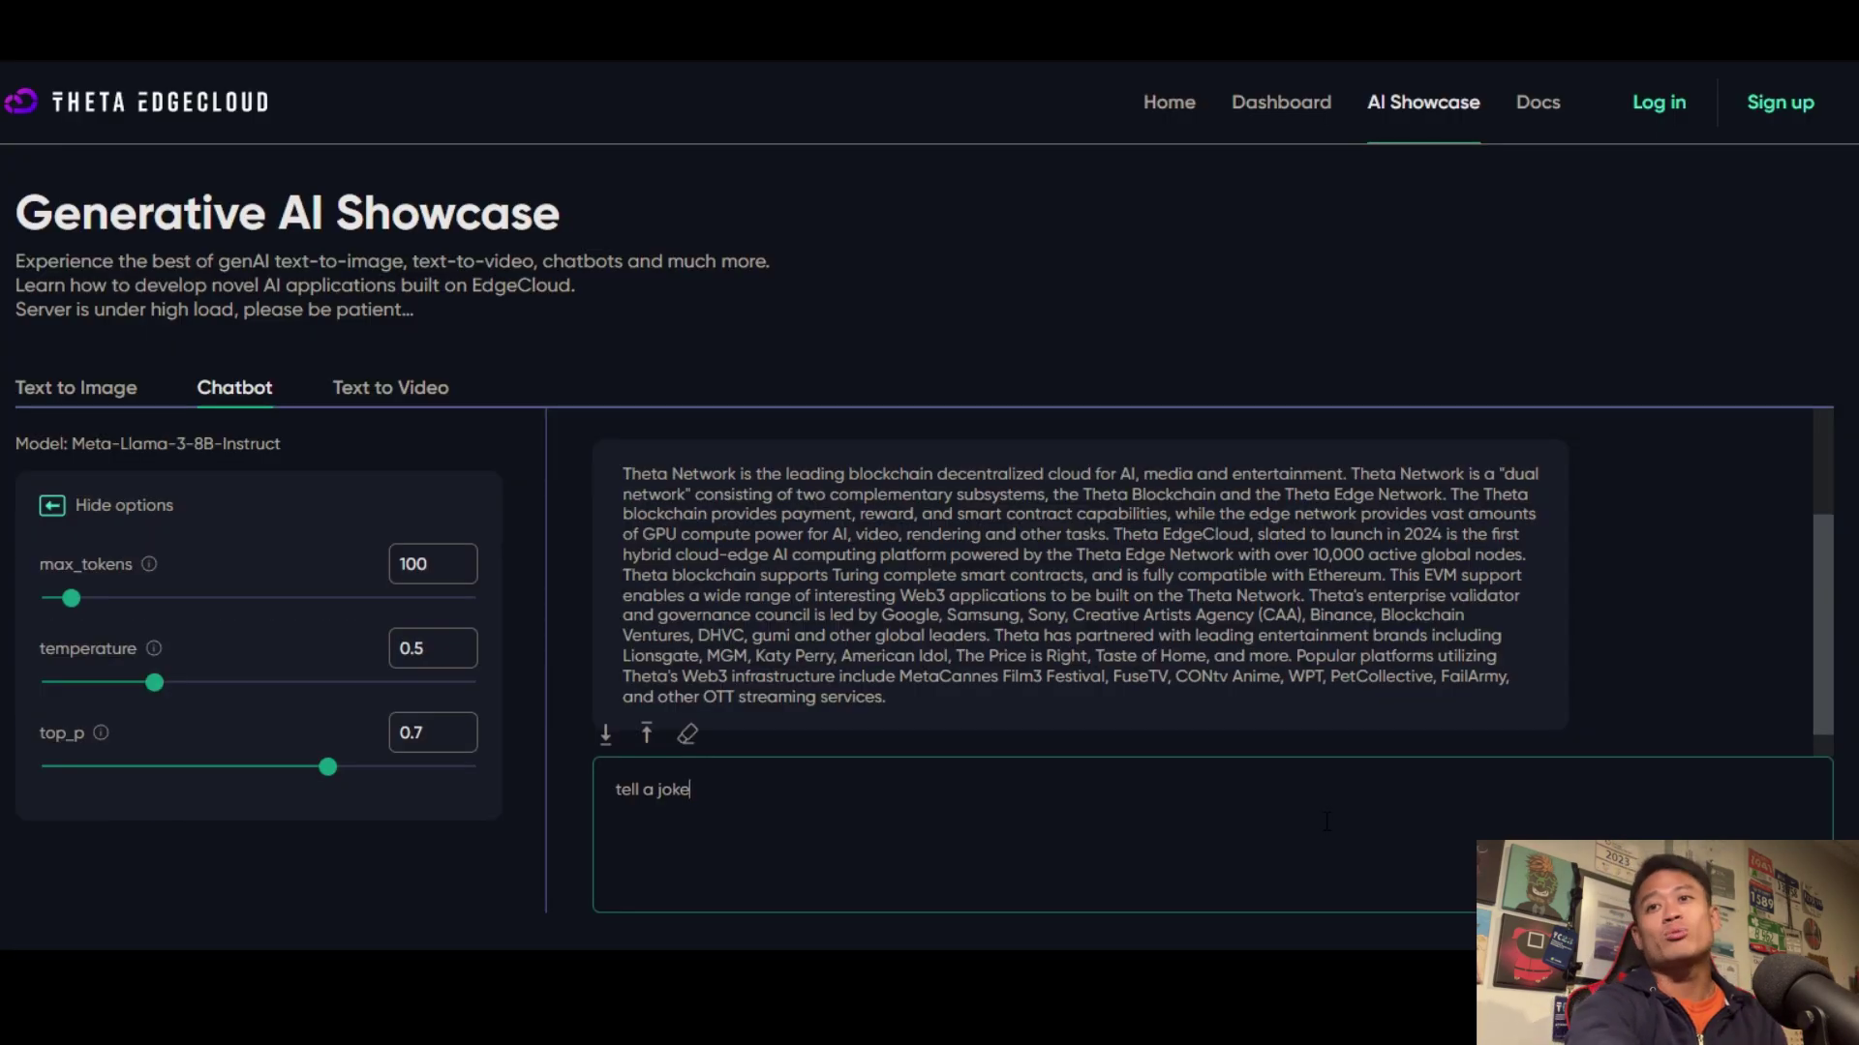
pyautogui.press('Return')
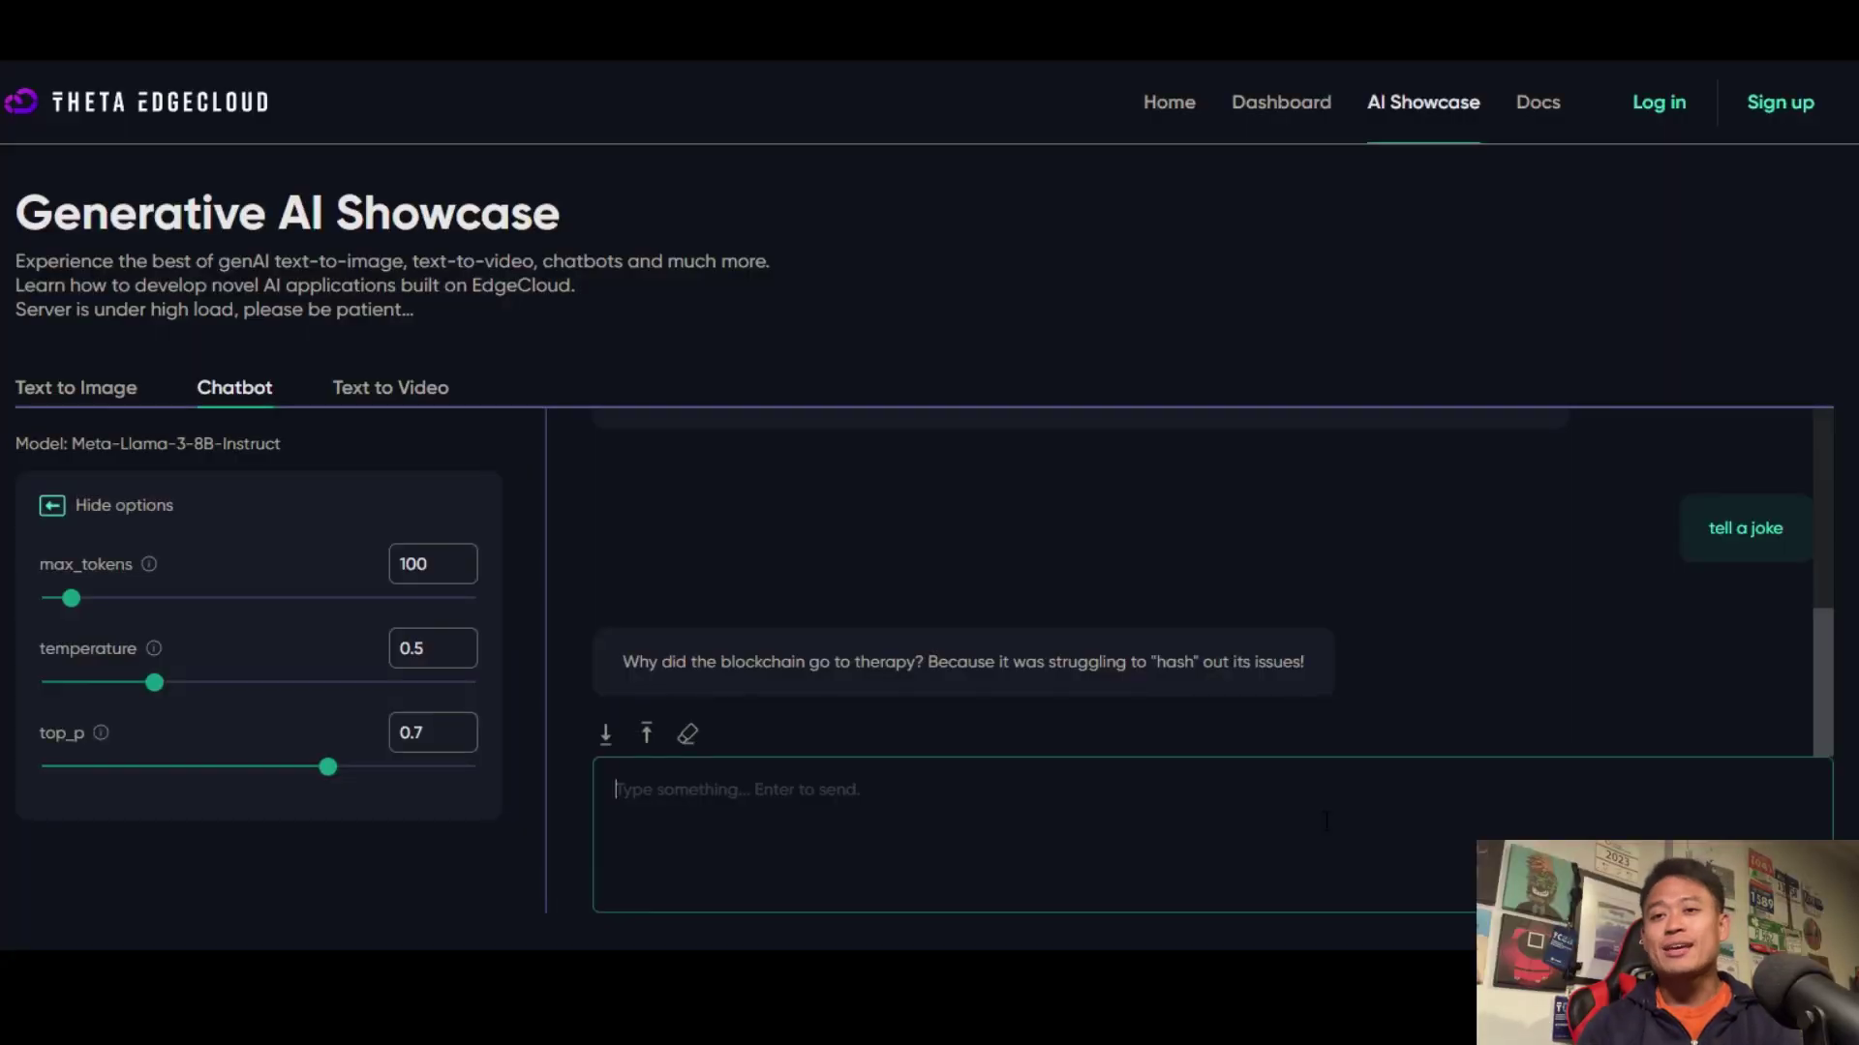
pyautogui.click(39, 399)
pyautogui.scroll(-1, 621, 664)
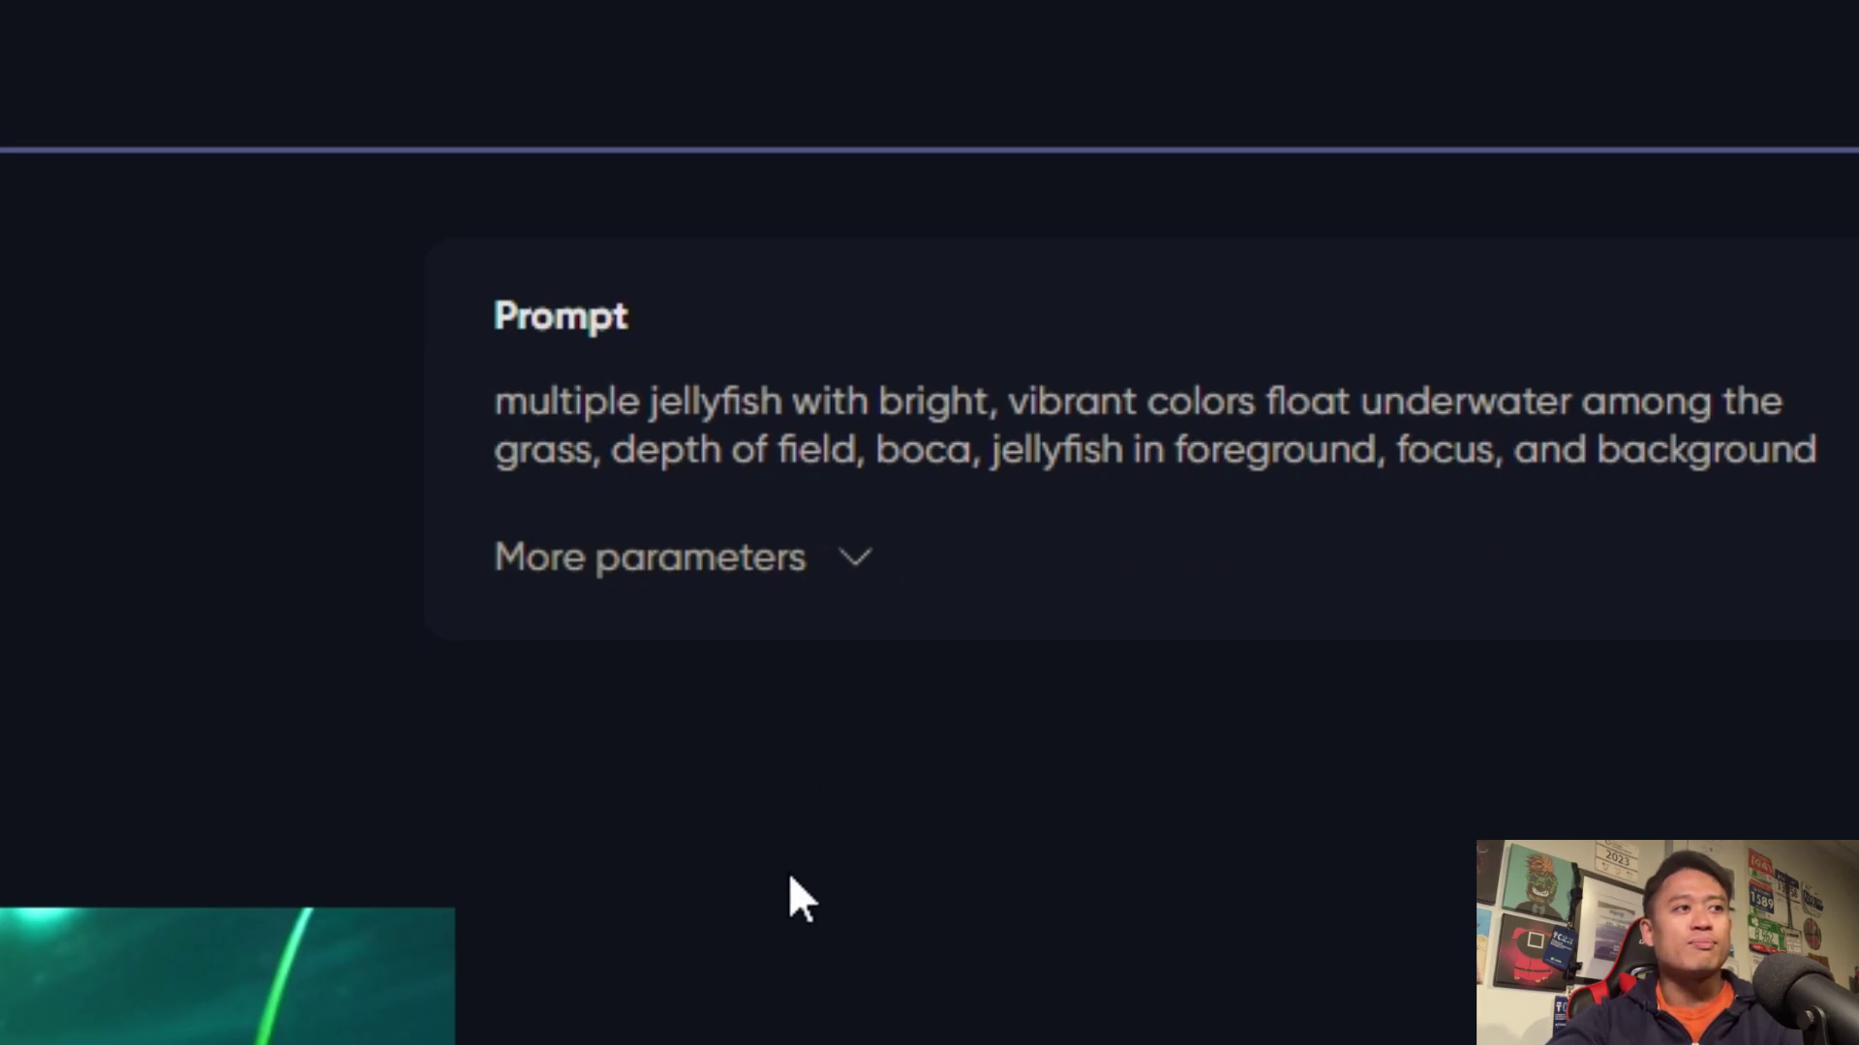
pyautogui.scroll(-1, 274, 1007)
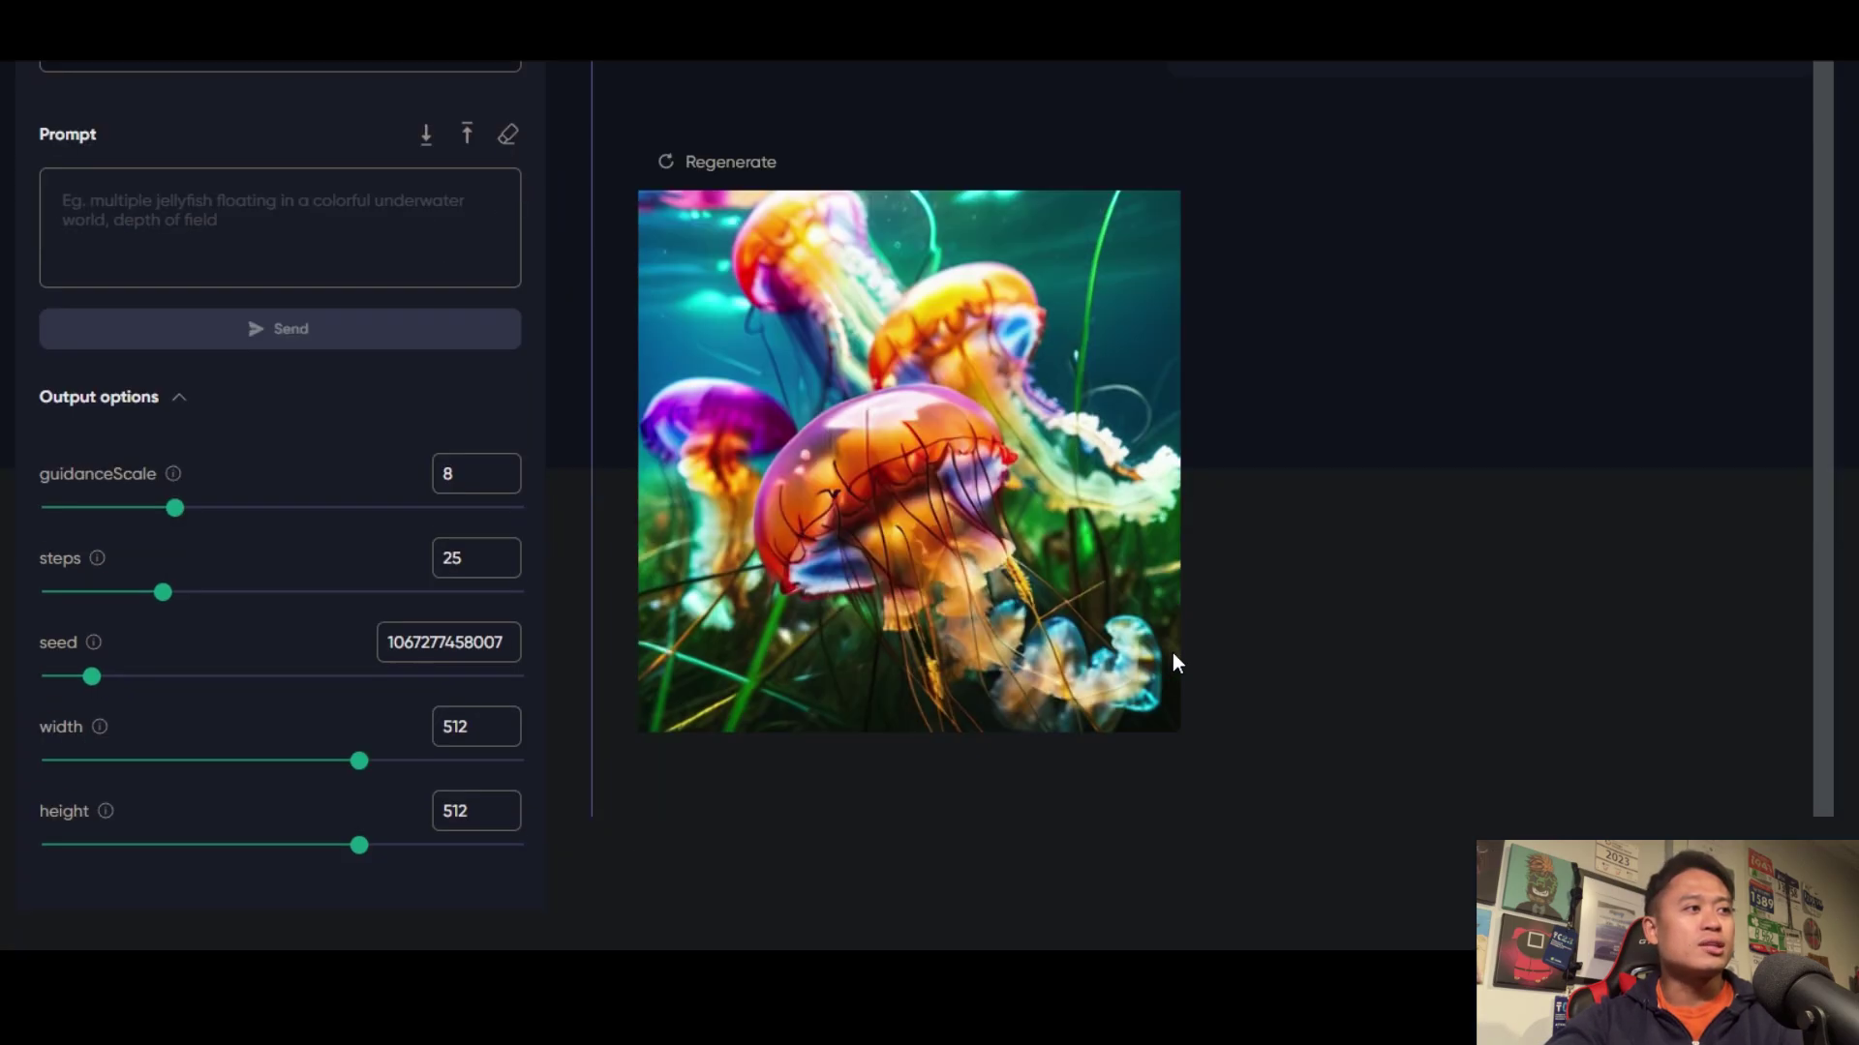
pyautogui.scroll(1, 1171, 653)
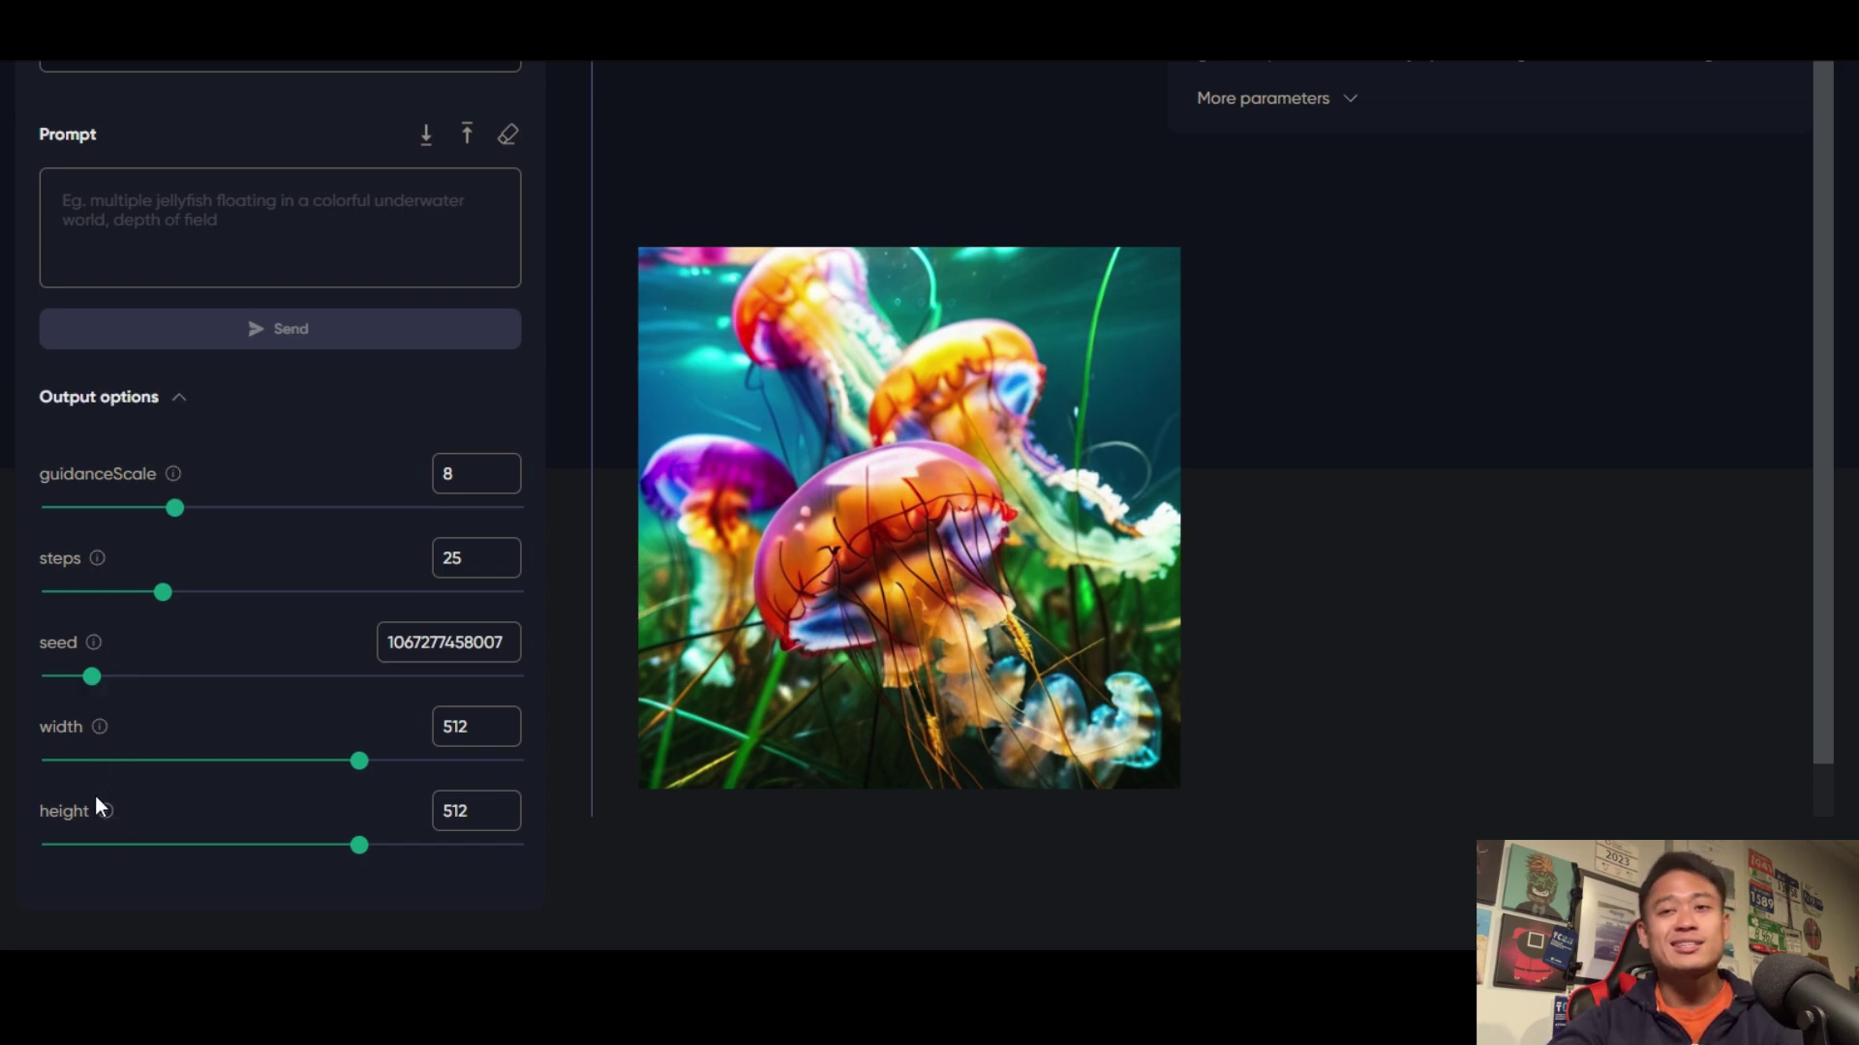
pyautogui.moveTo(980, 379)
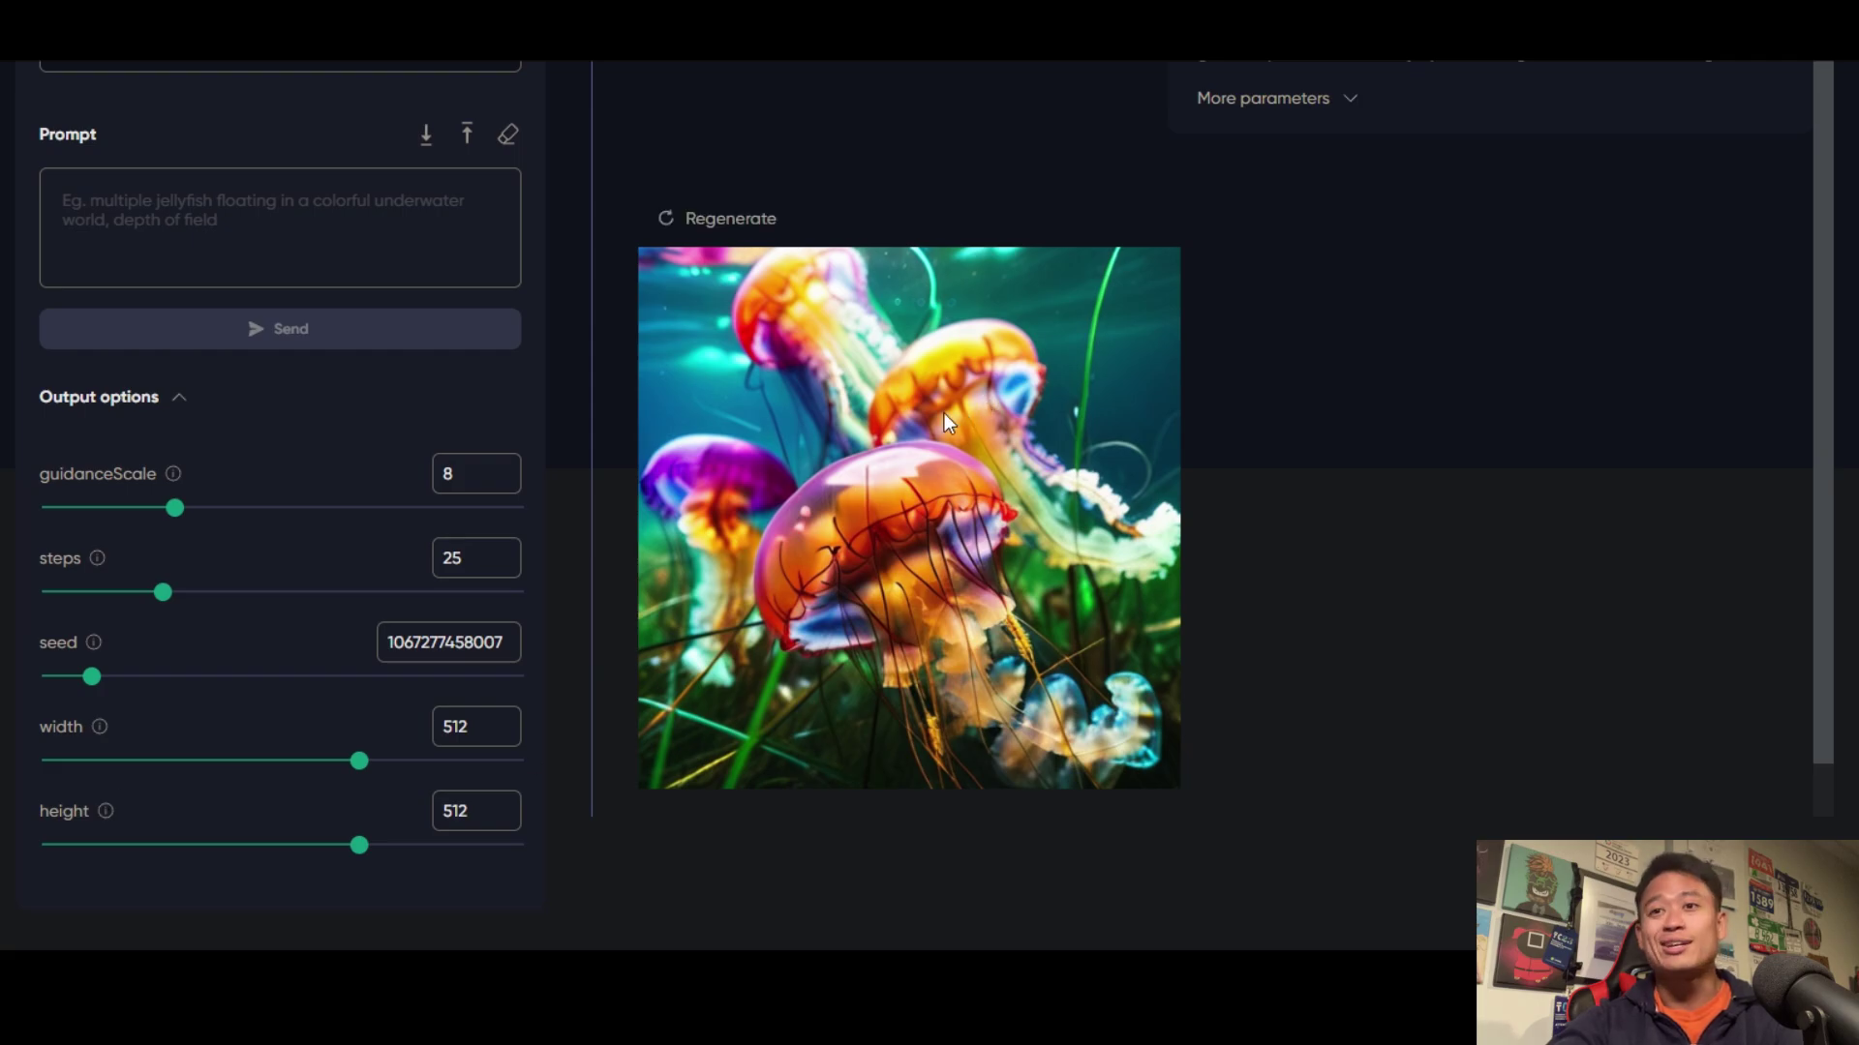
pyautogui.moveTo(101, 642)
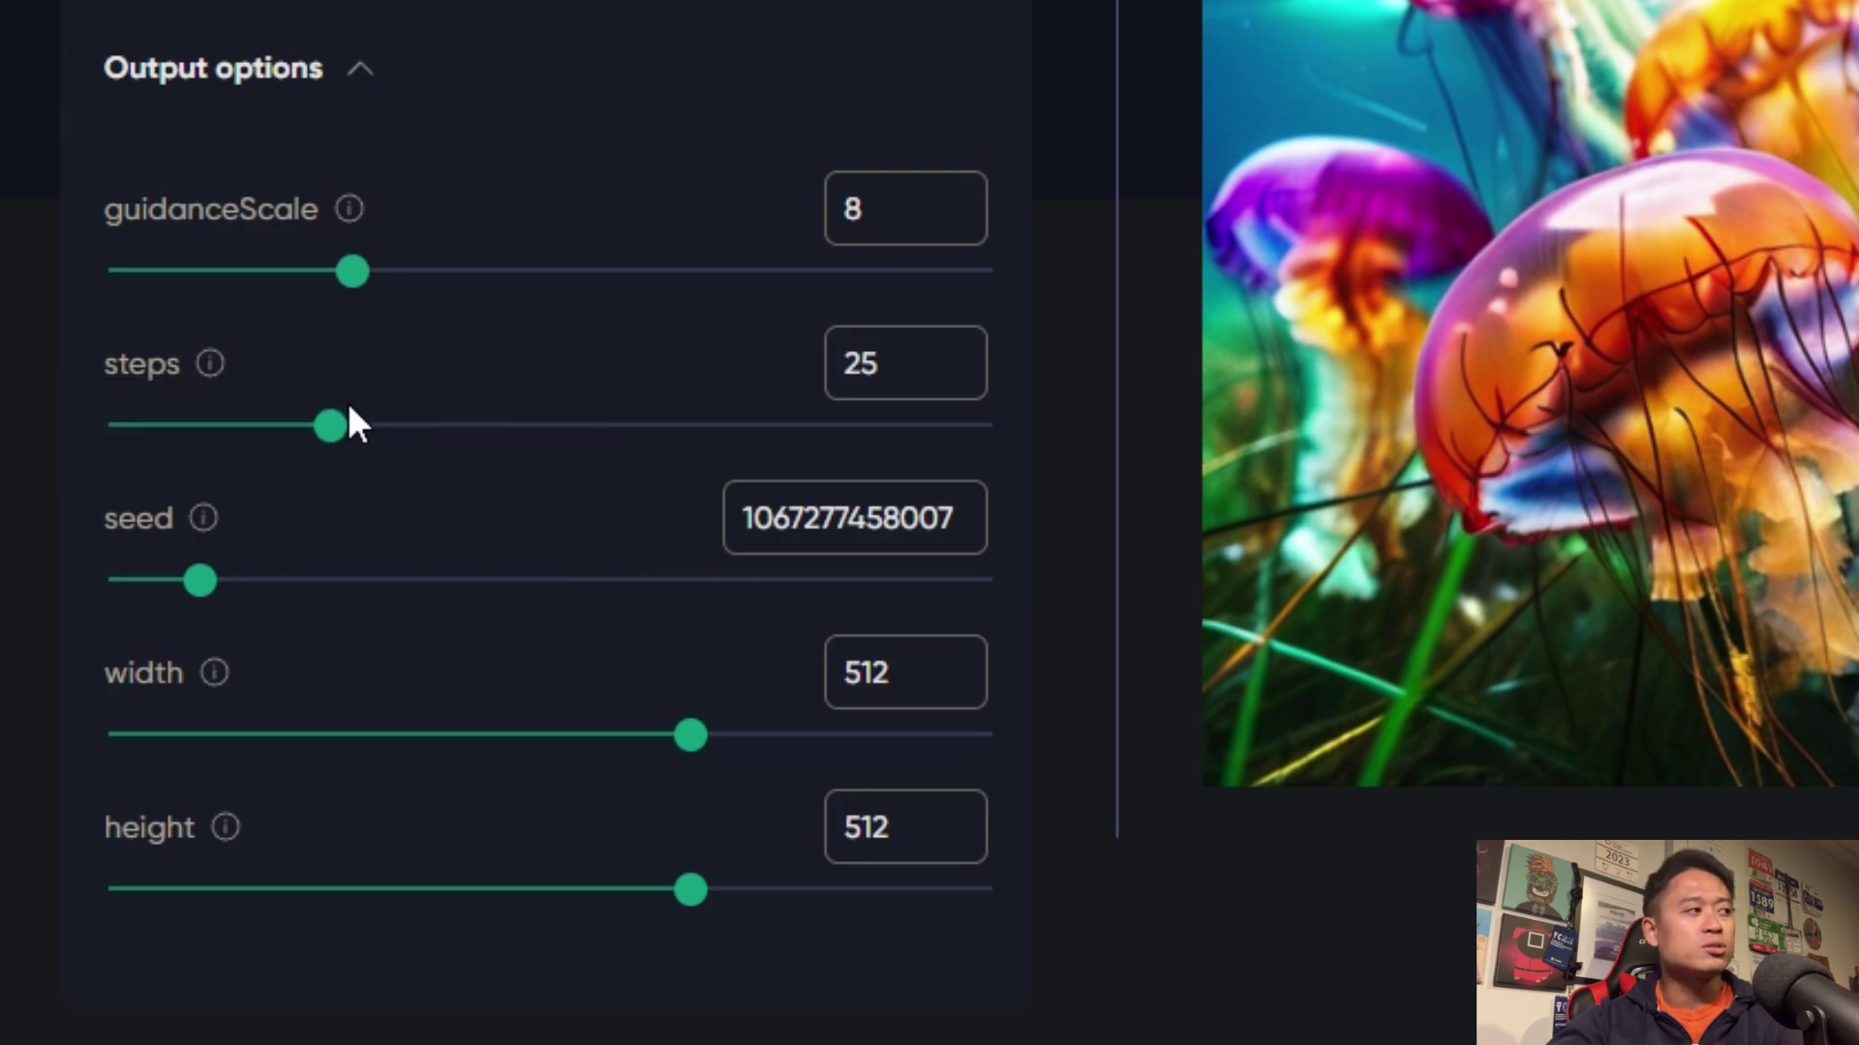
pyautogui.moveTo(211, 366)
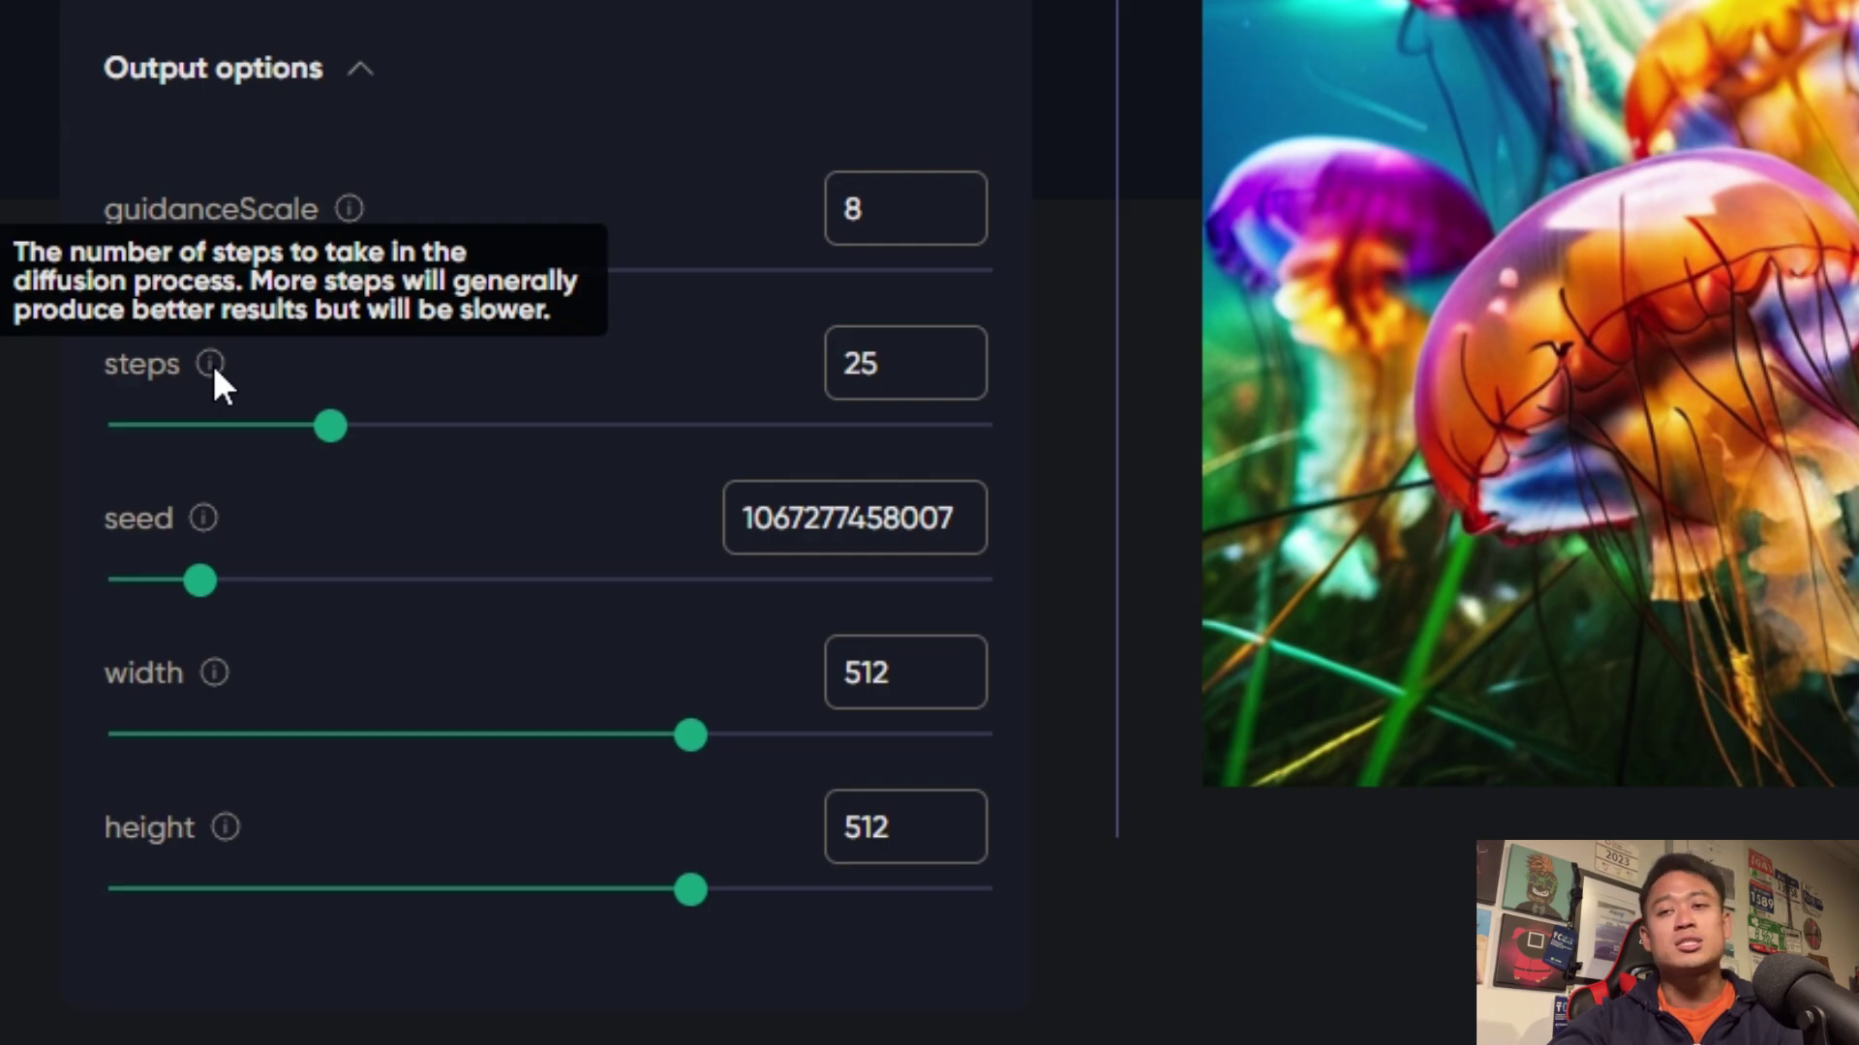
pyautogui.moveTo(348, 211)
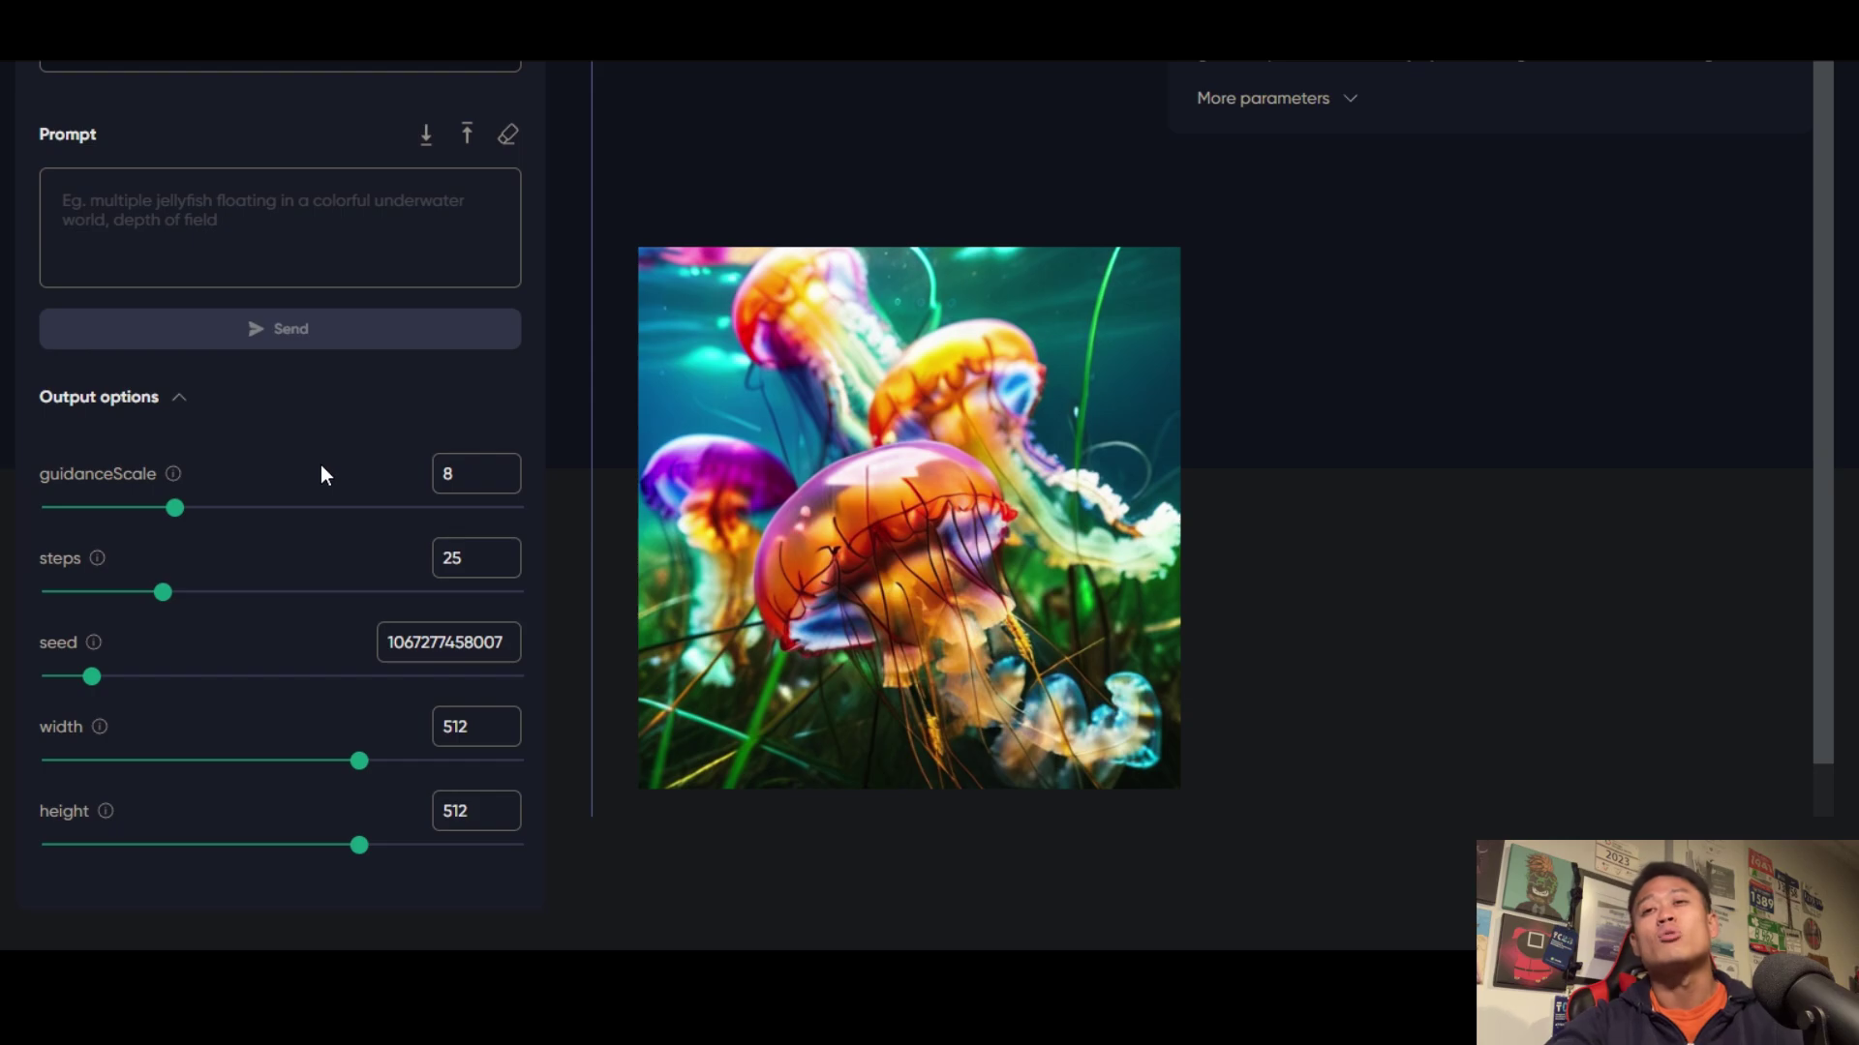
# Generate a 512×512 image from the prompt 'dog and cat in a field'
pyautogui.click(251, 255)
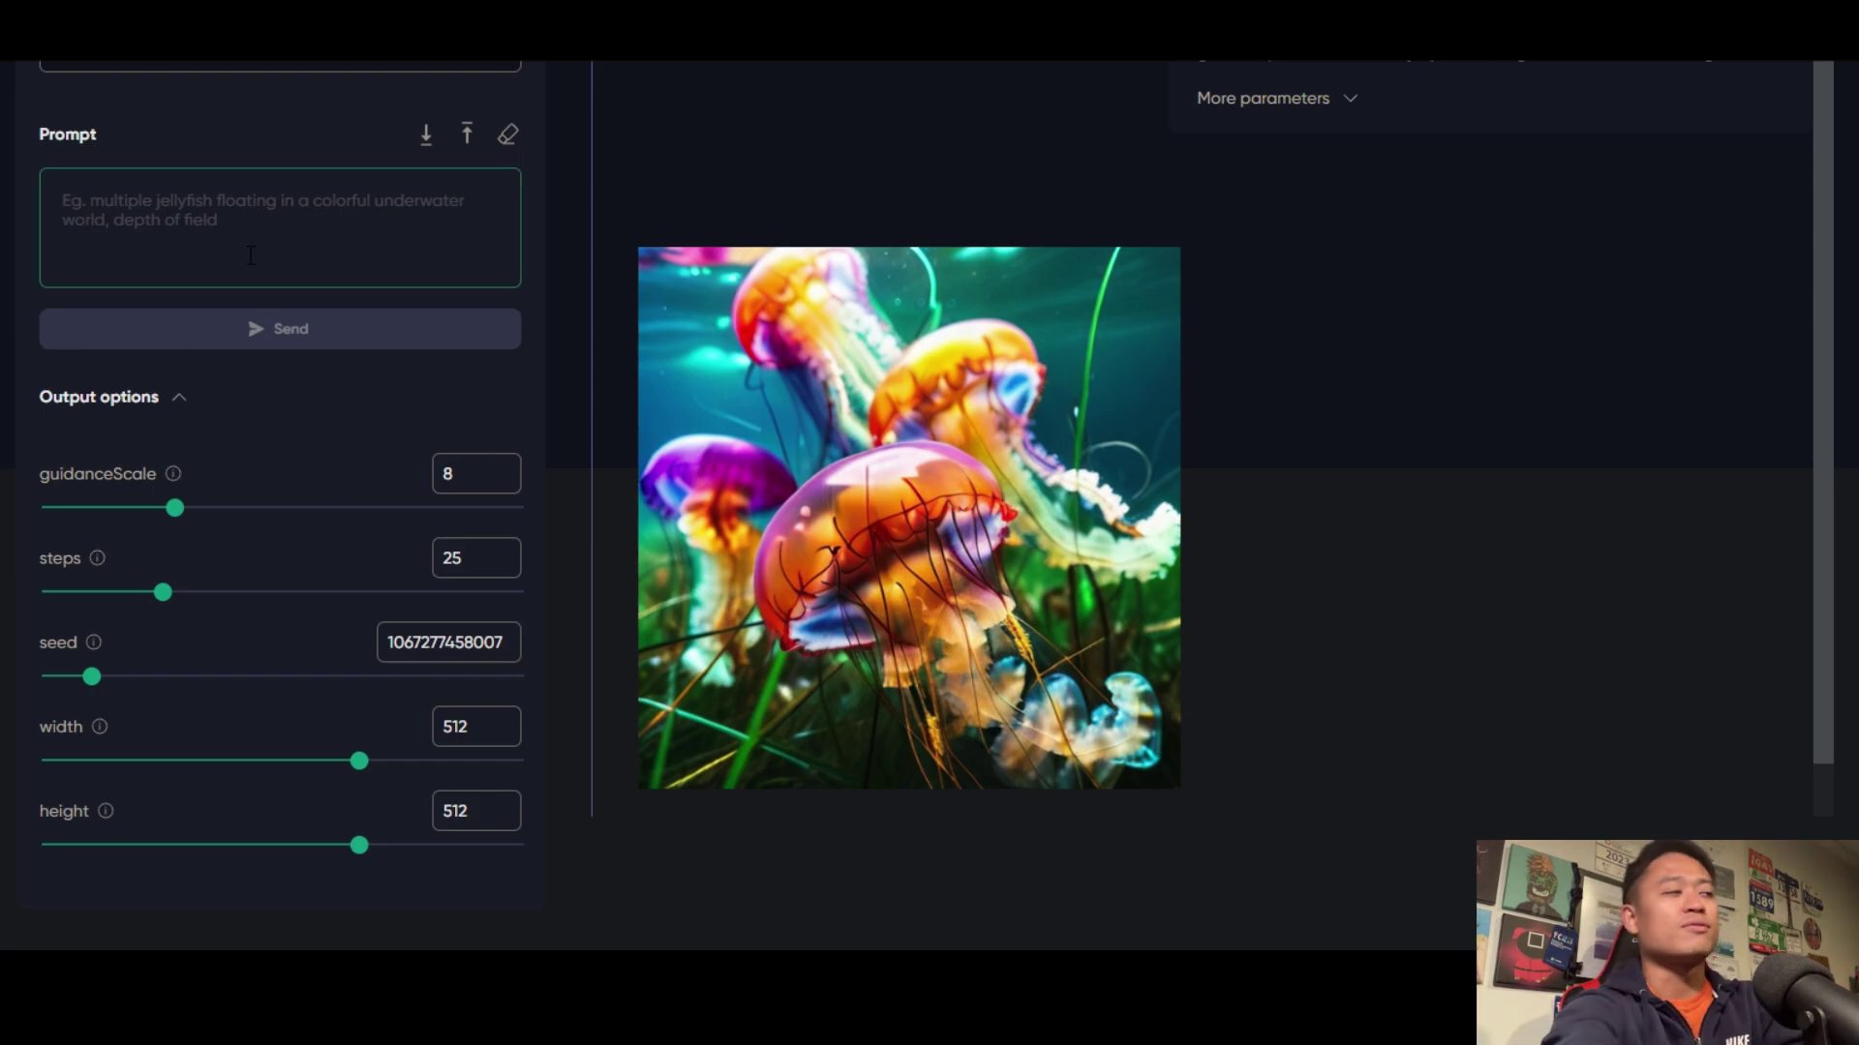
pyautogui.write('dog dnd cat')
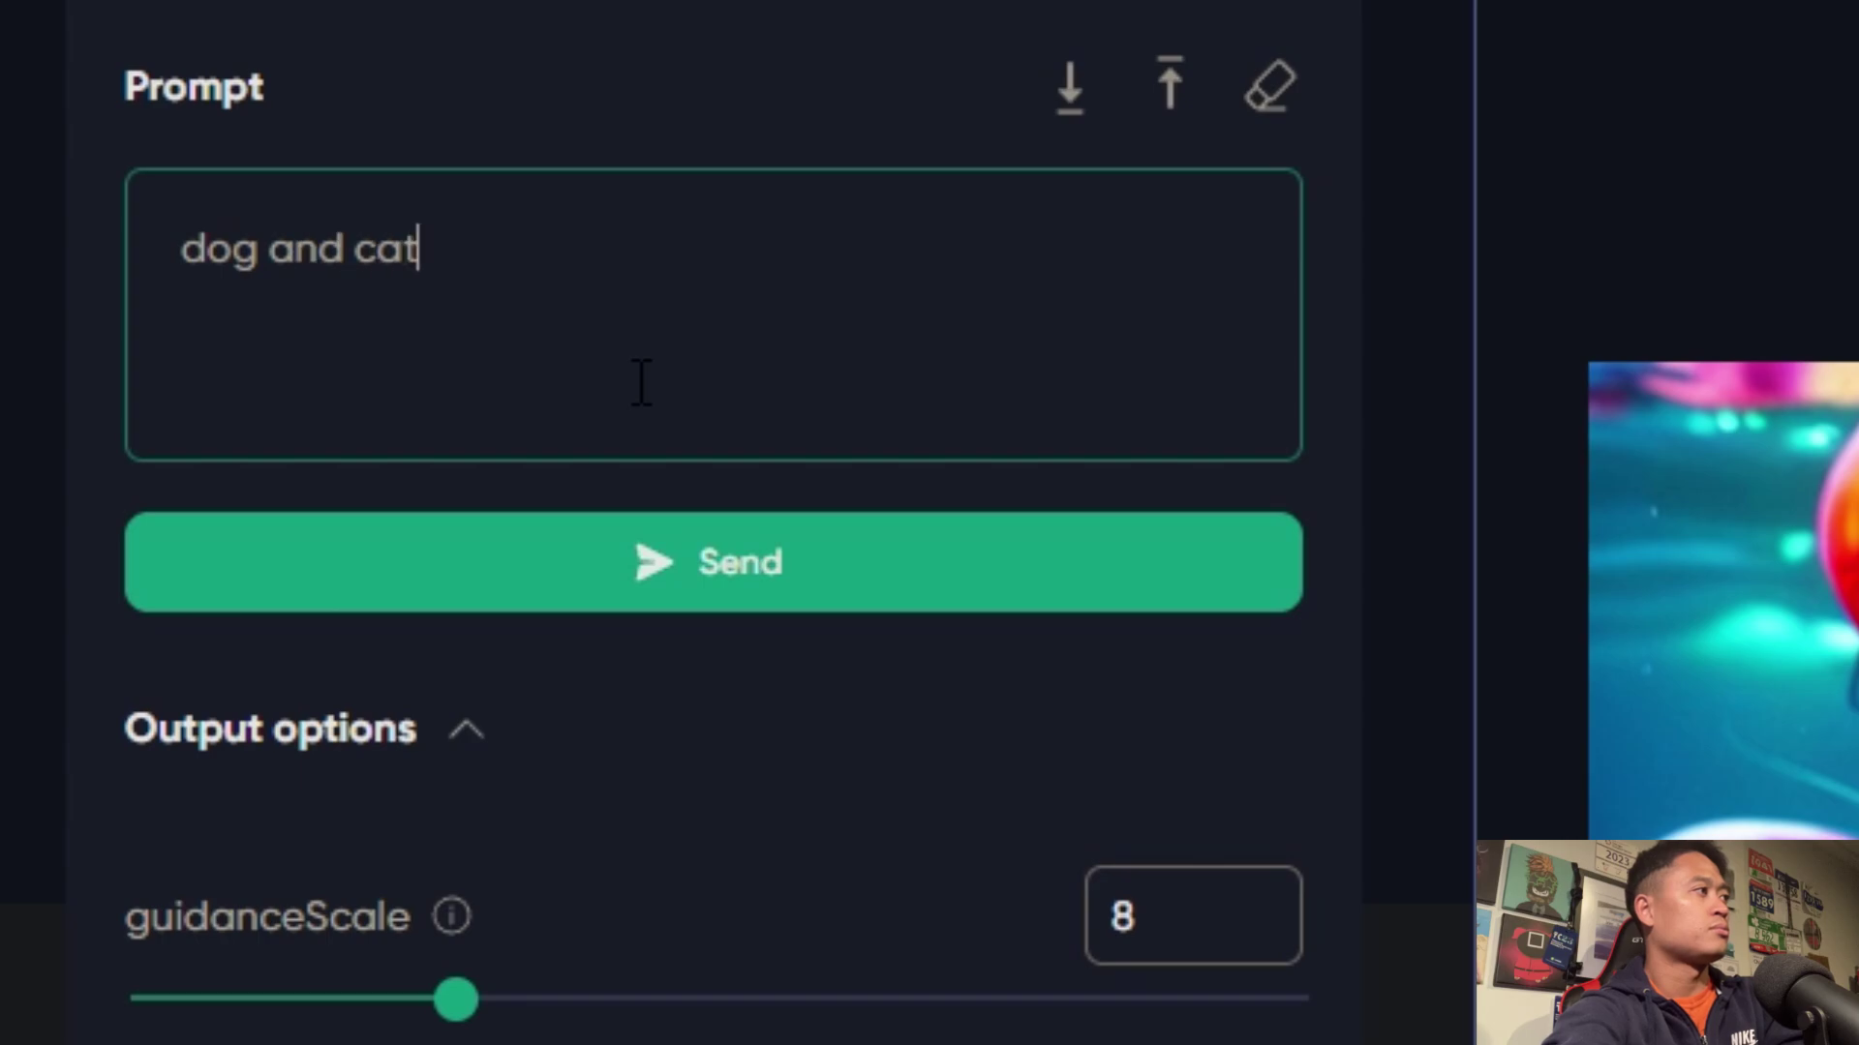
pyautogui.write(' ijno')
pyautogui.press('BackSpace')
pyautogui.press('BackSpace')
pyautogui.press('BackSpace')
pyautogui.write('n a field')
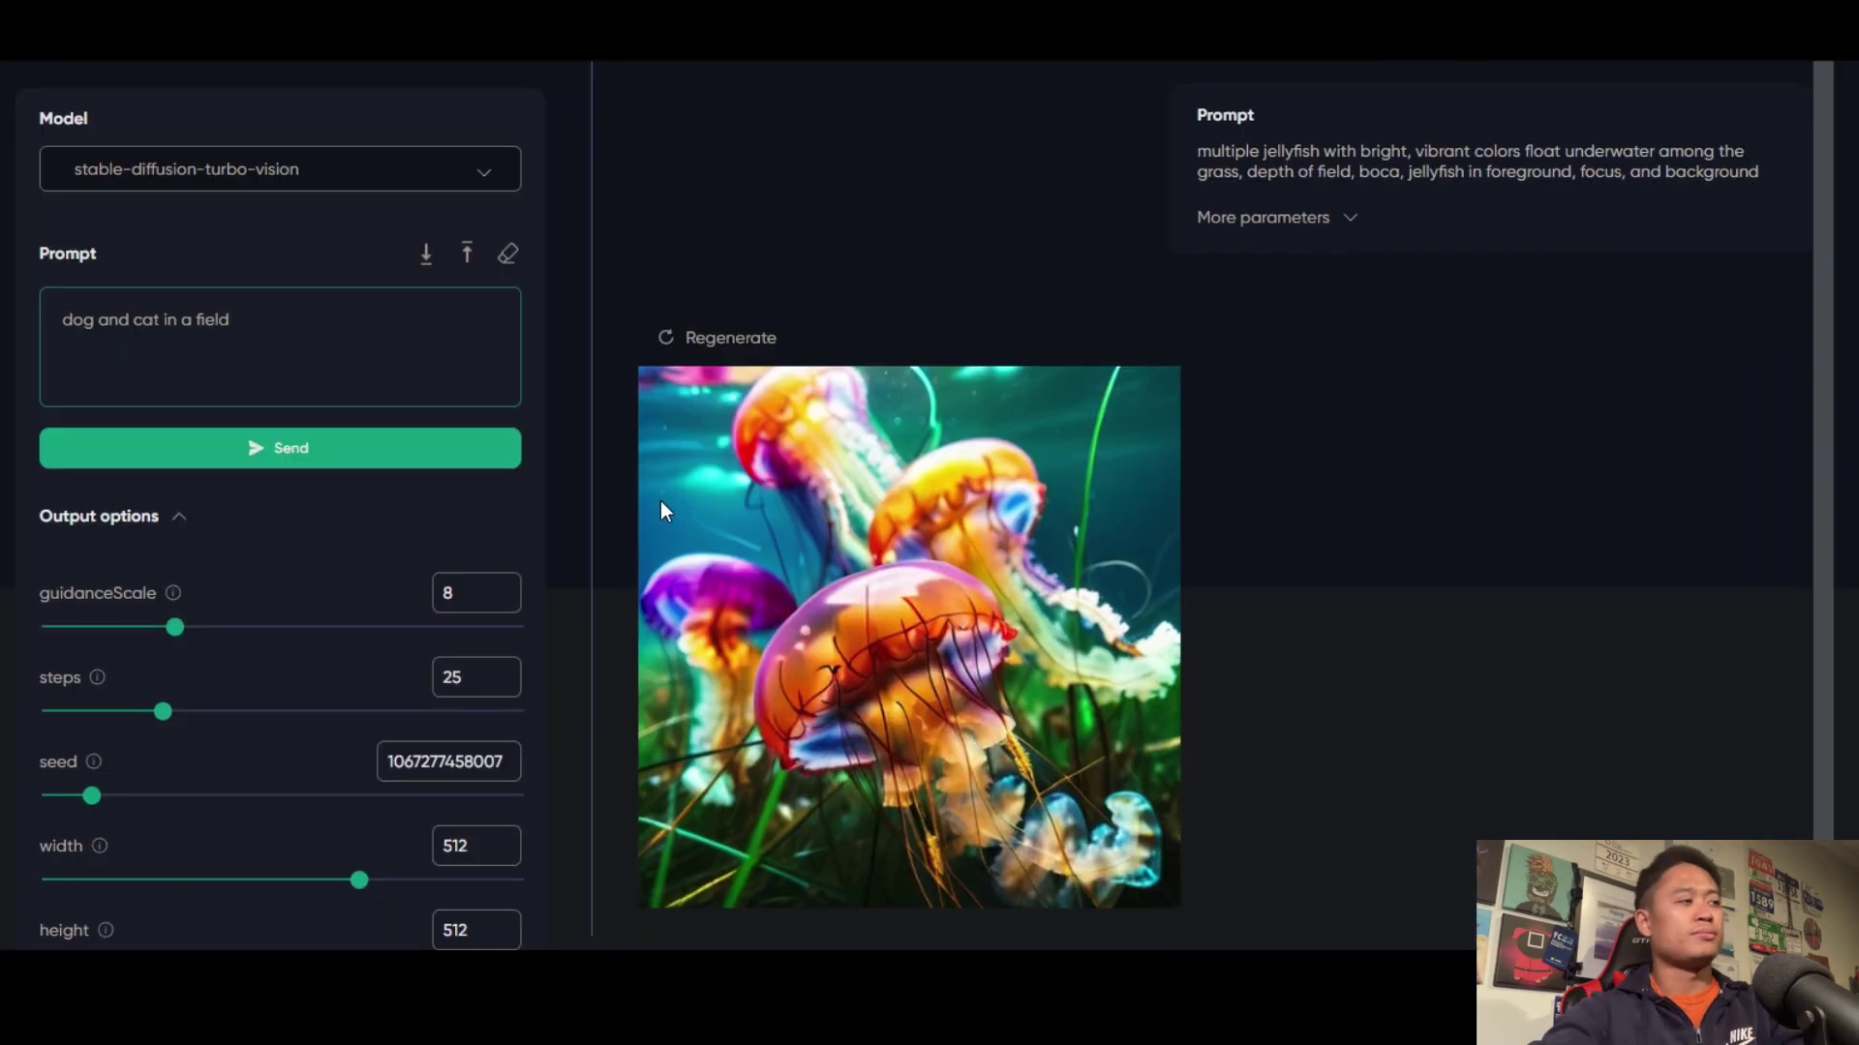
pyautogui.click(329, 467)
pyautogui.scroll(1, 1293, 671)
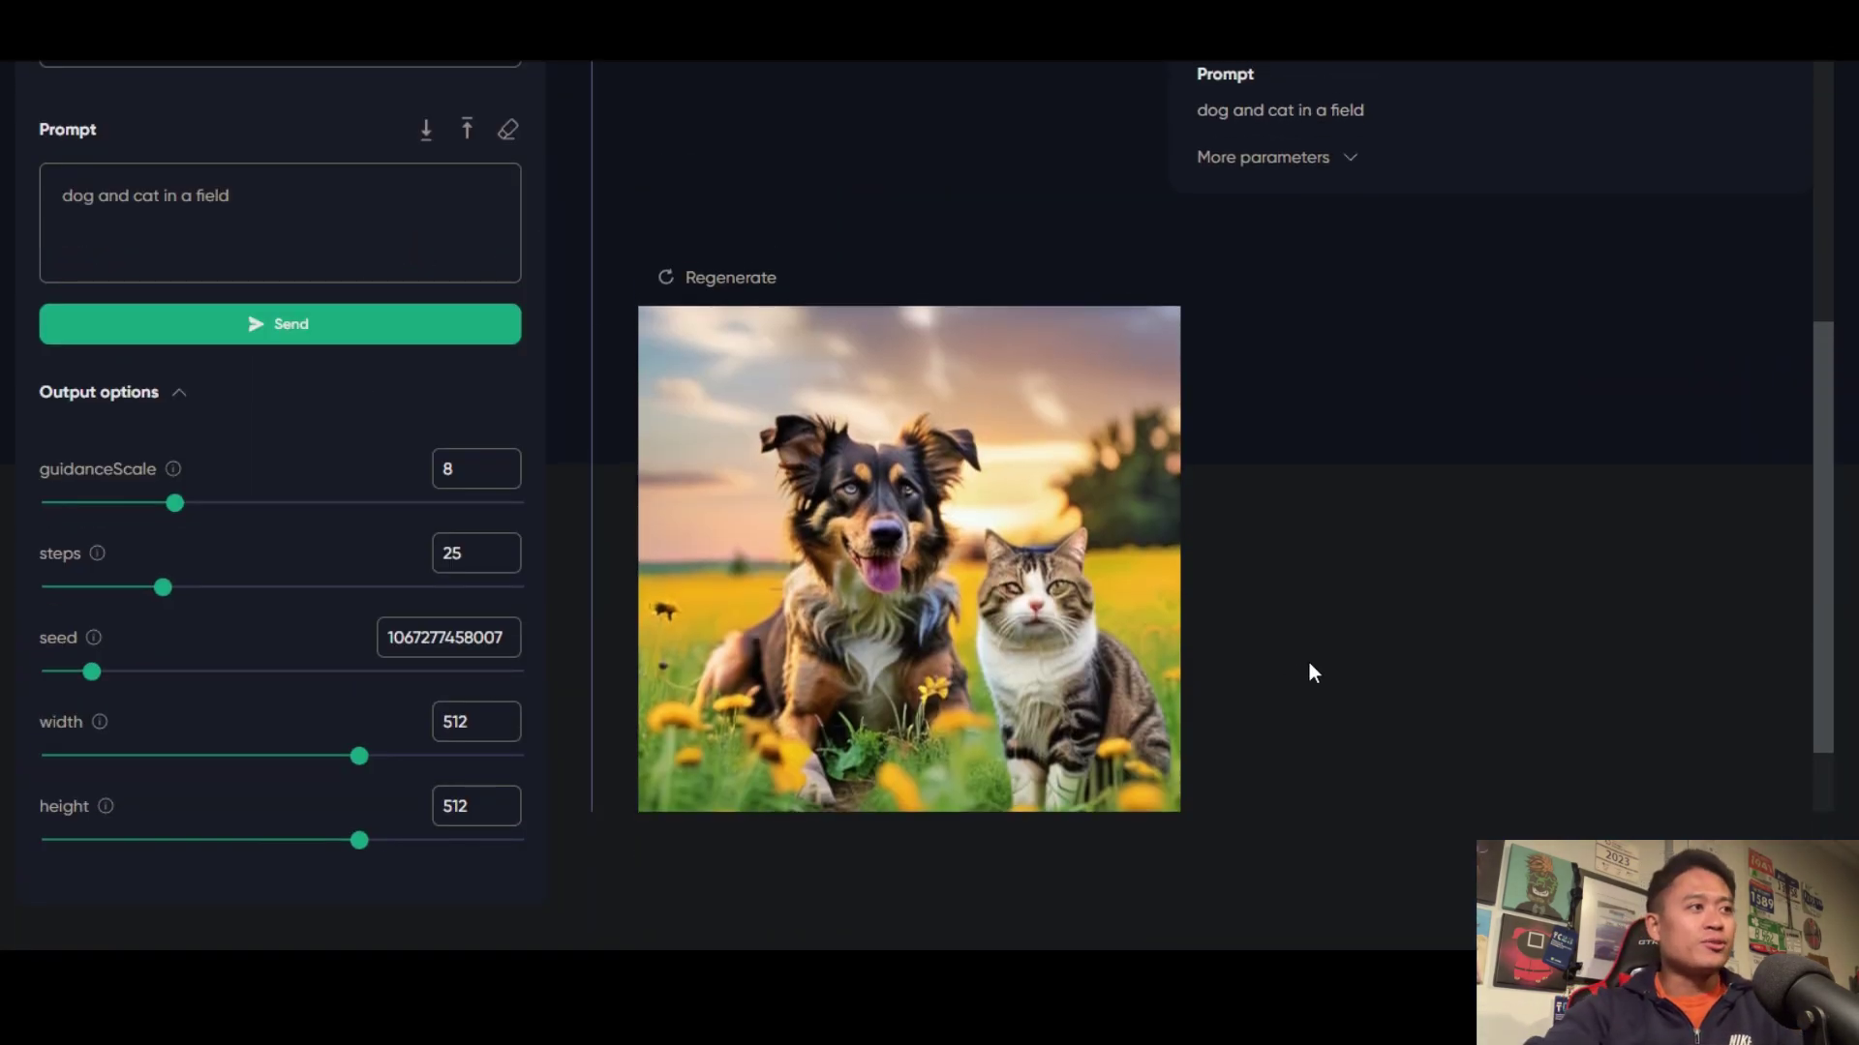
pyautogui.scroll(1, 1308, 673)
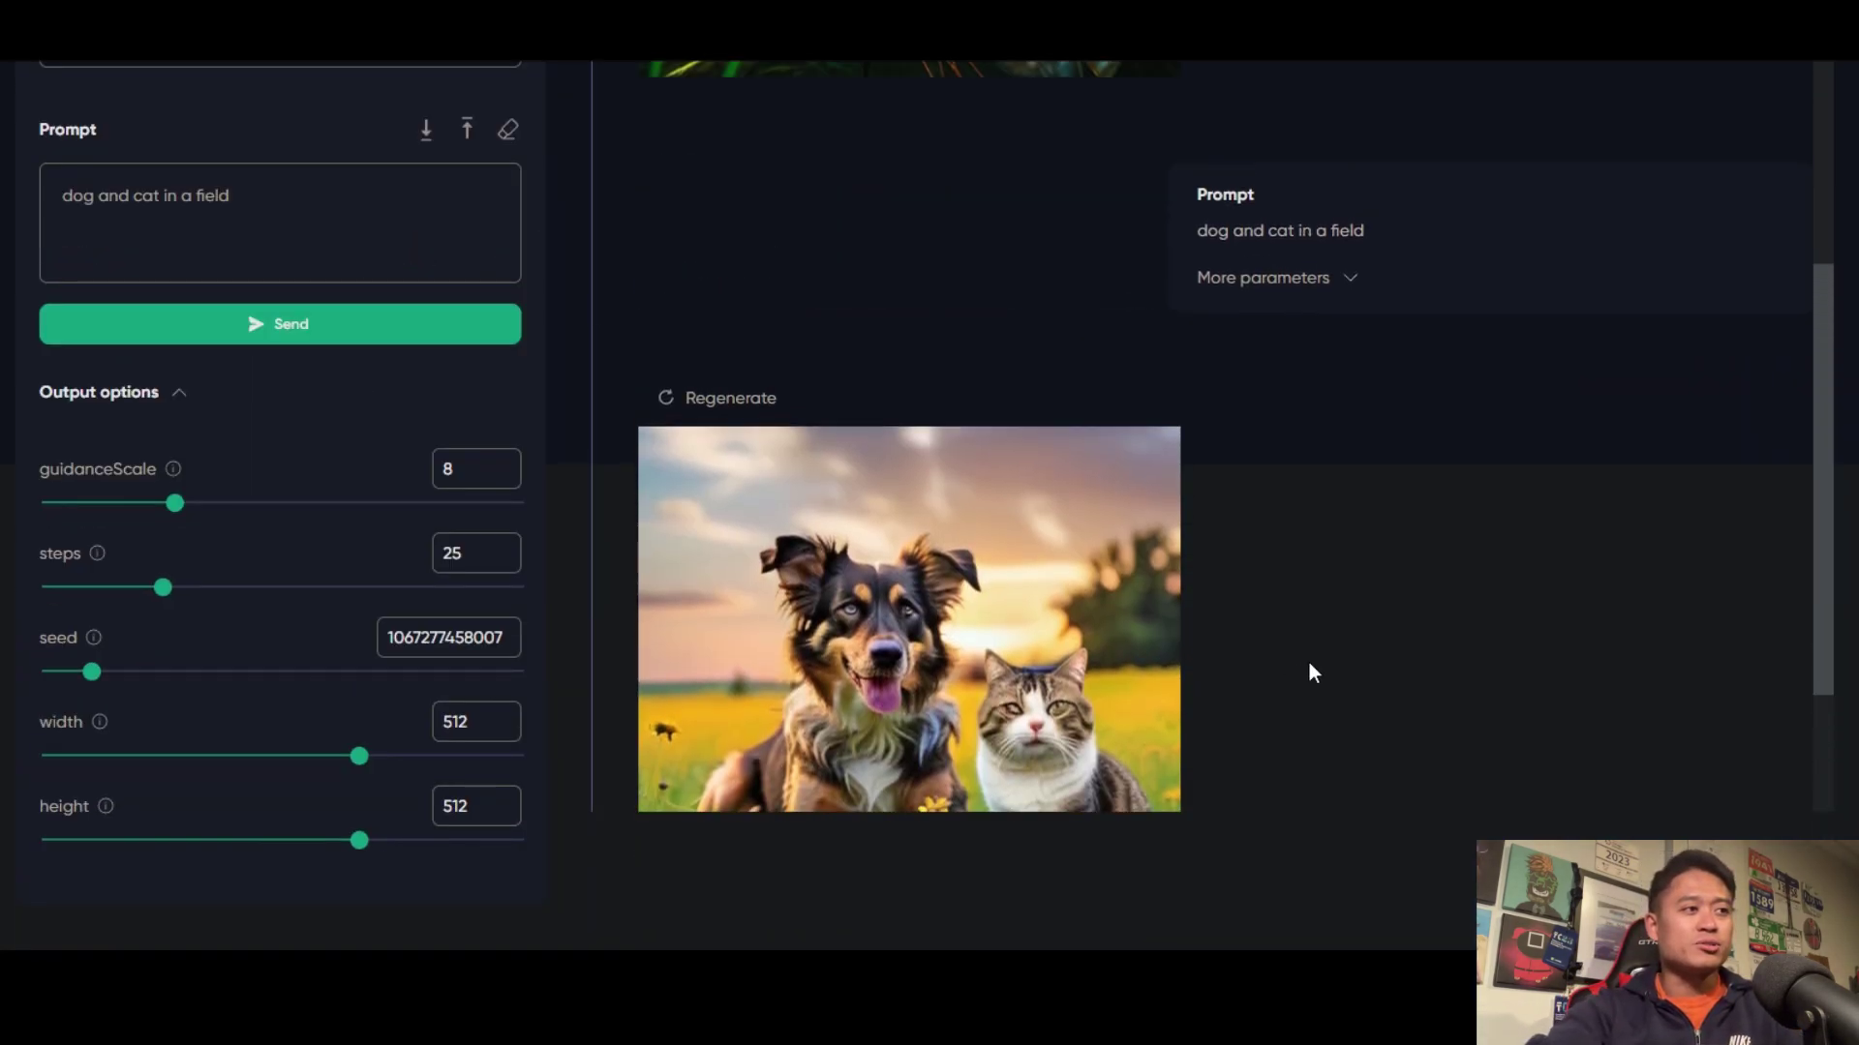
pyautogui.scroll(-2, 1309, 673)
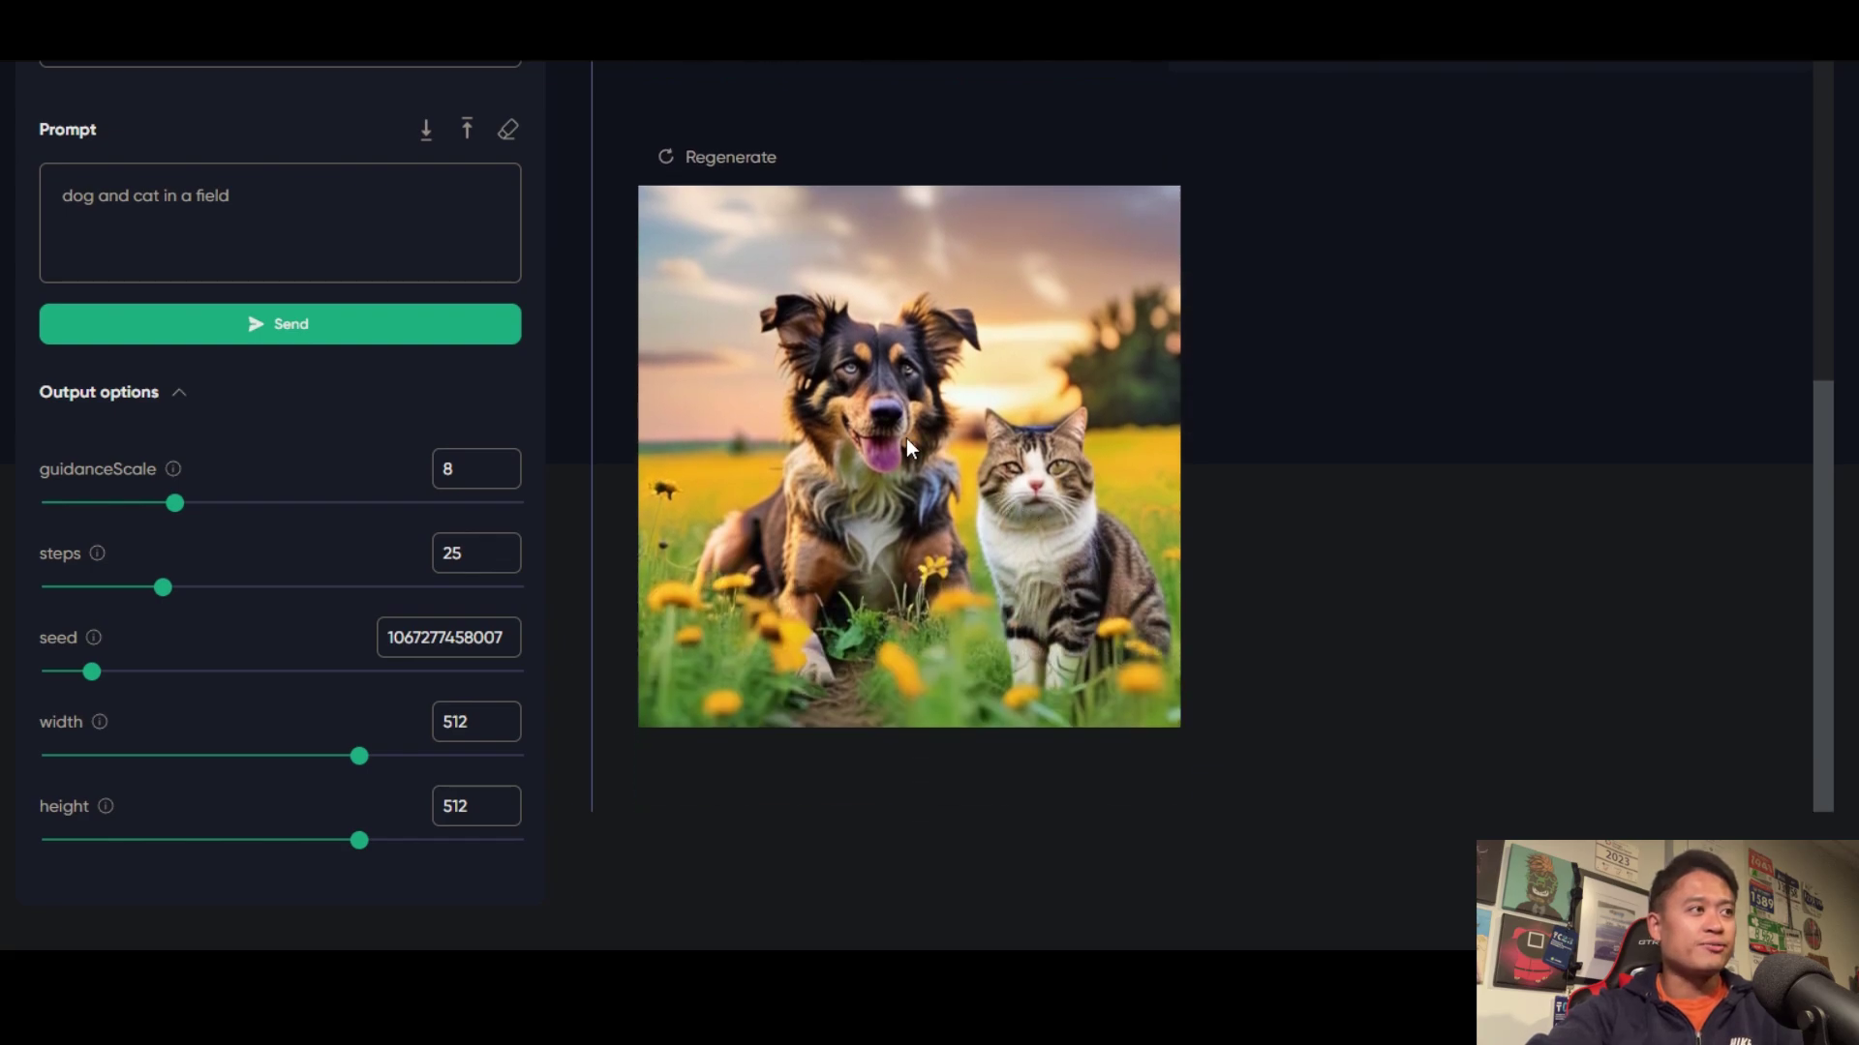
pyautogui.scroll(1, 1316, 562)
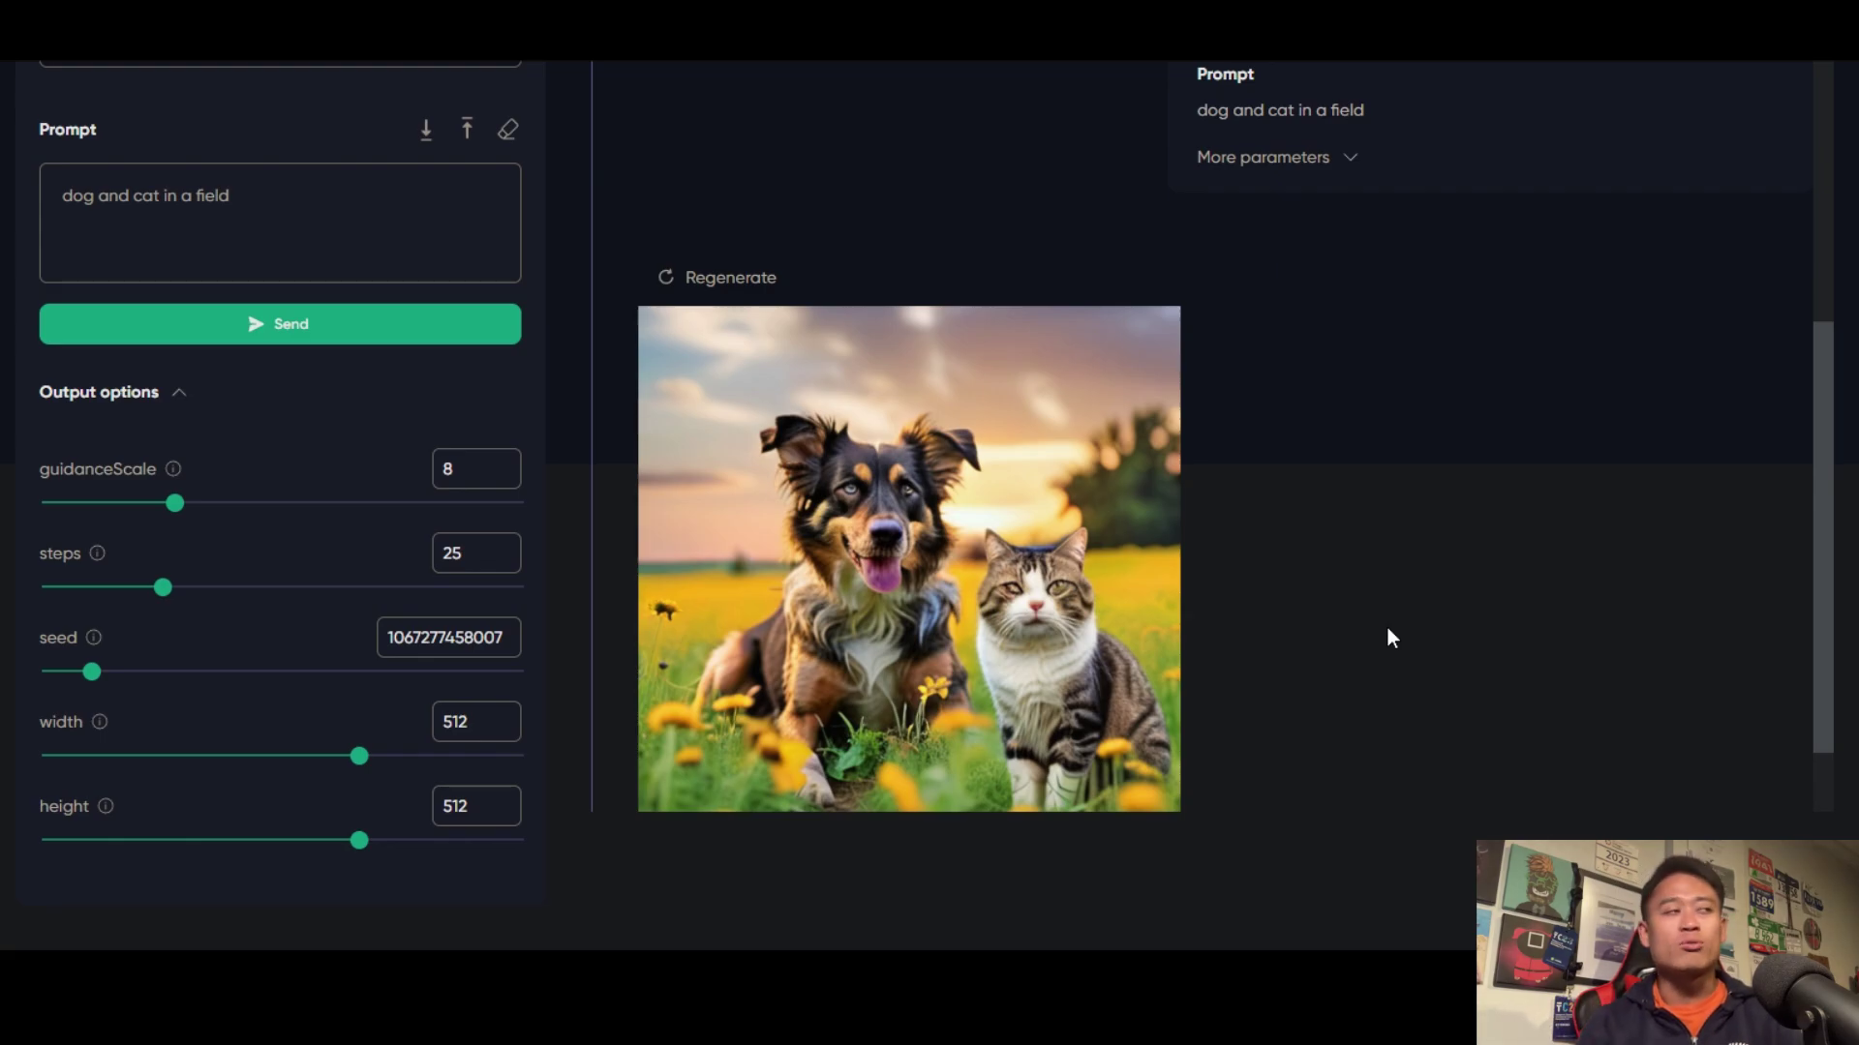
pyautogui.scroll(1, 1184, 607)
pyautogui.scroll(3, 1182, 607)
pyautogui.scroll(4, 384, 509)
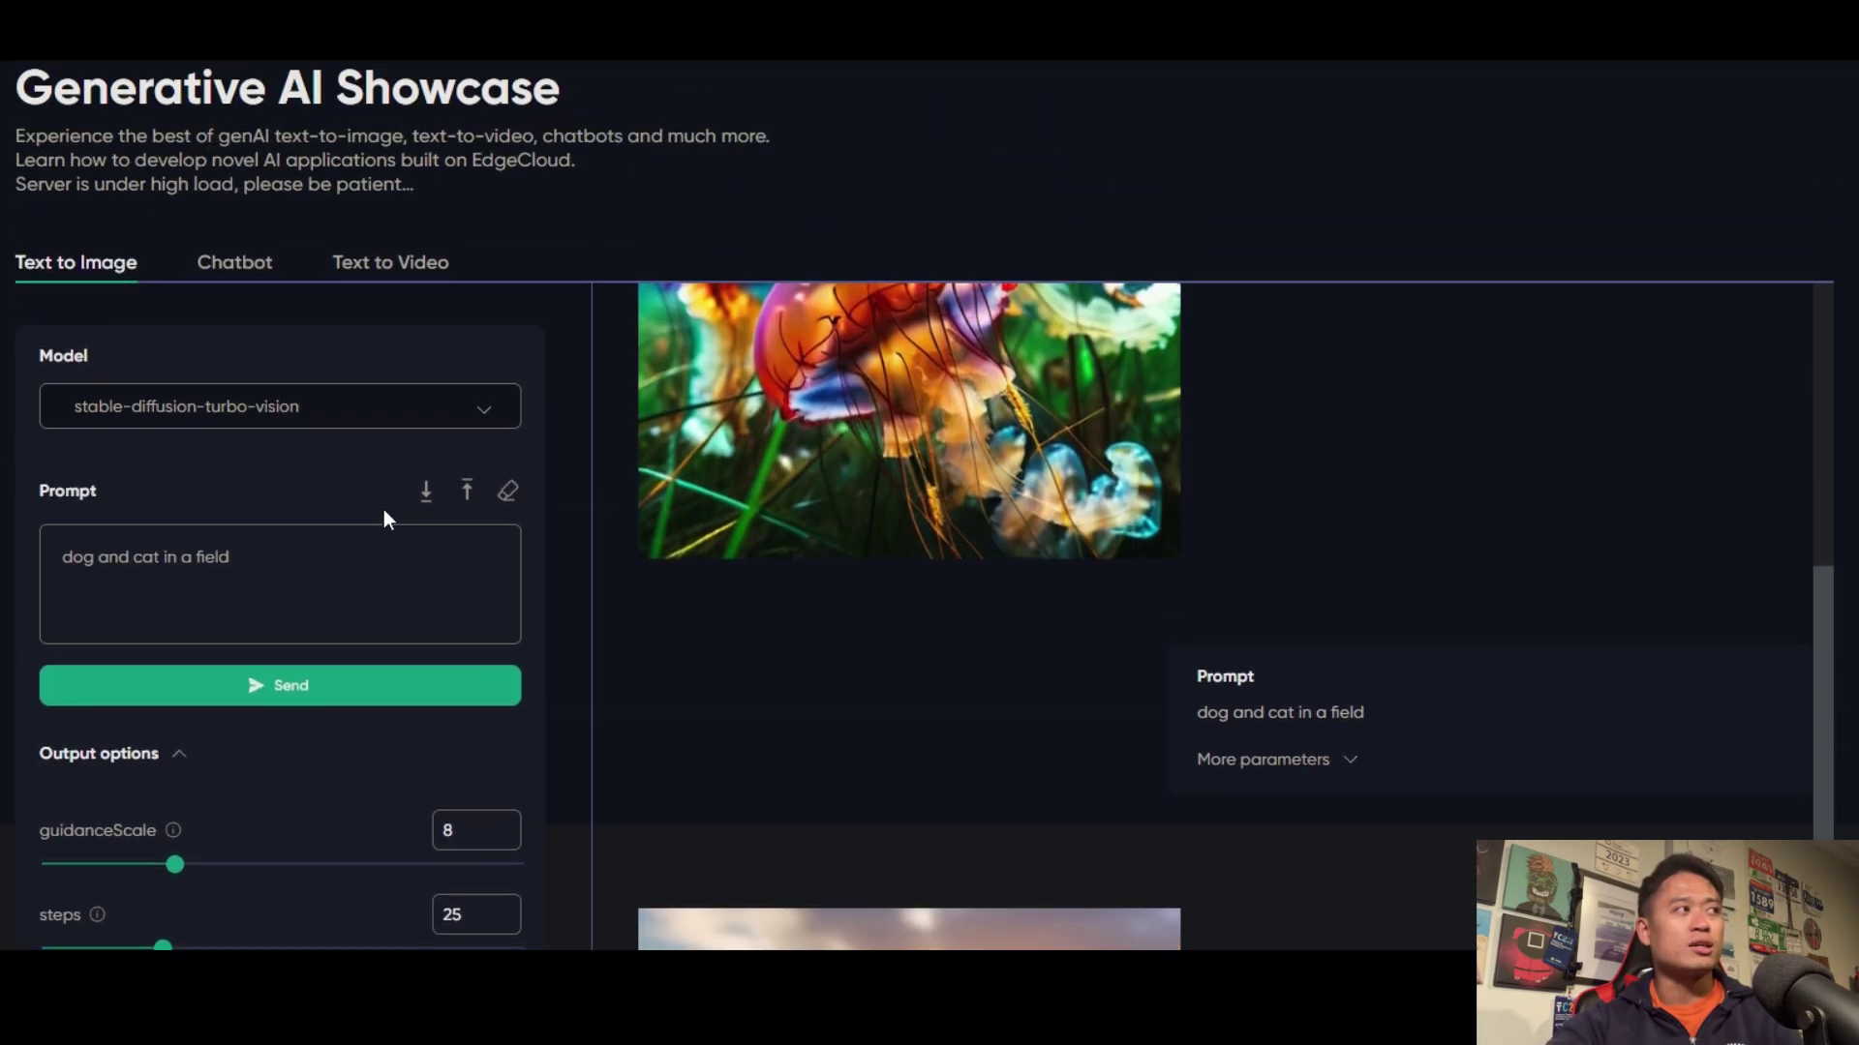
pyautogui.scroll(-5, 1047, 619)
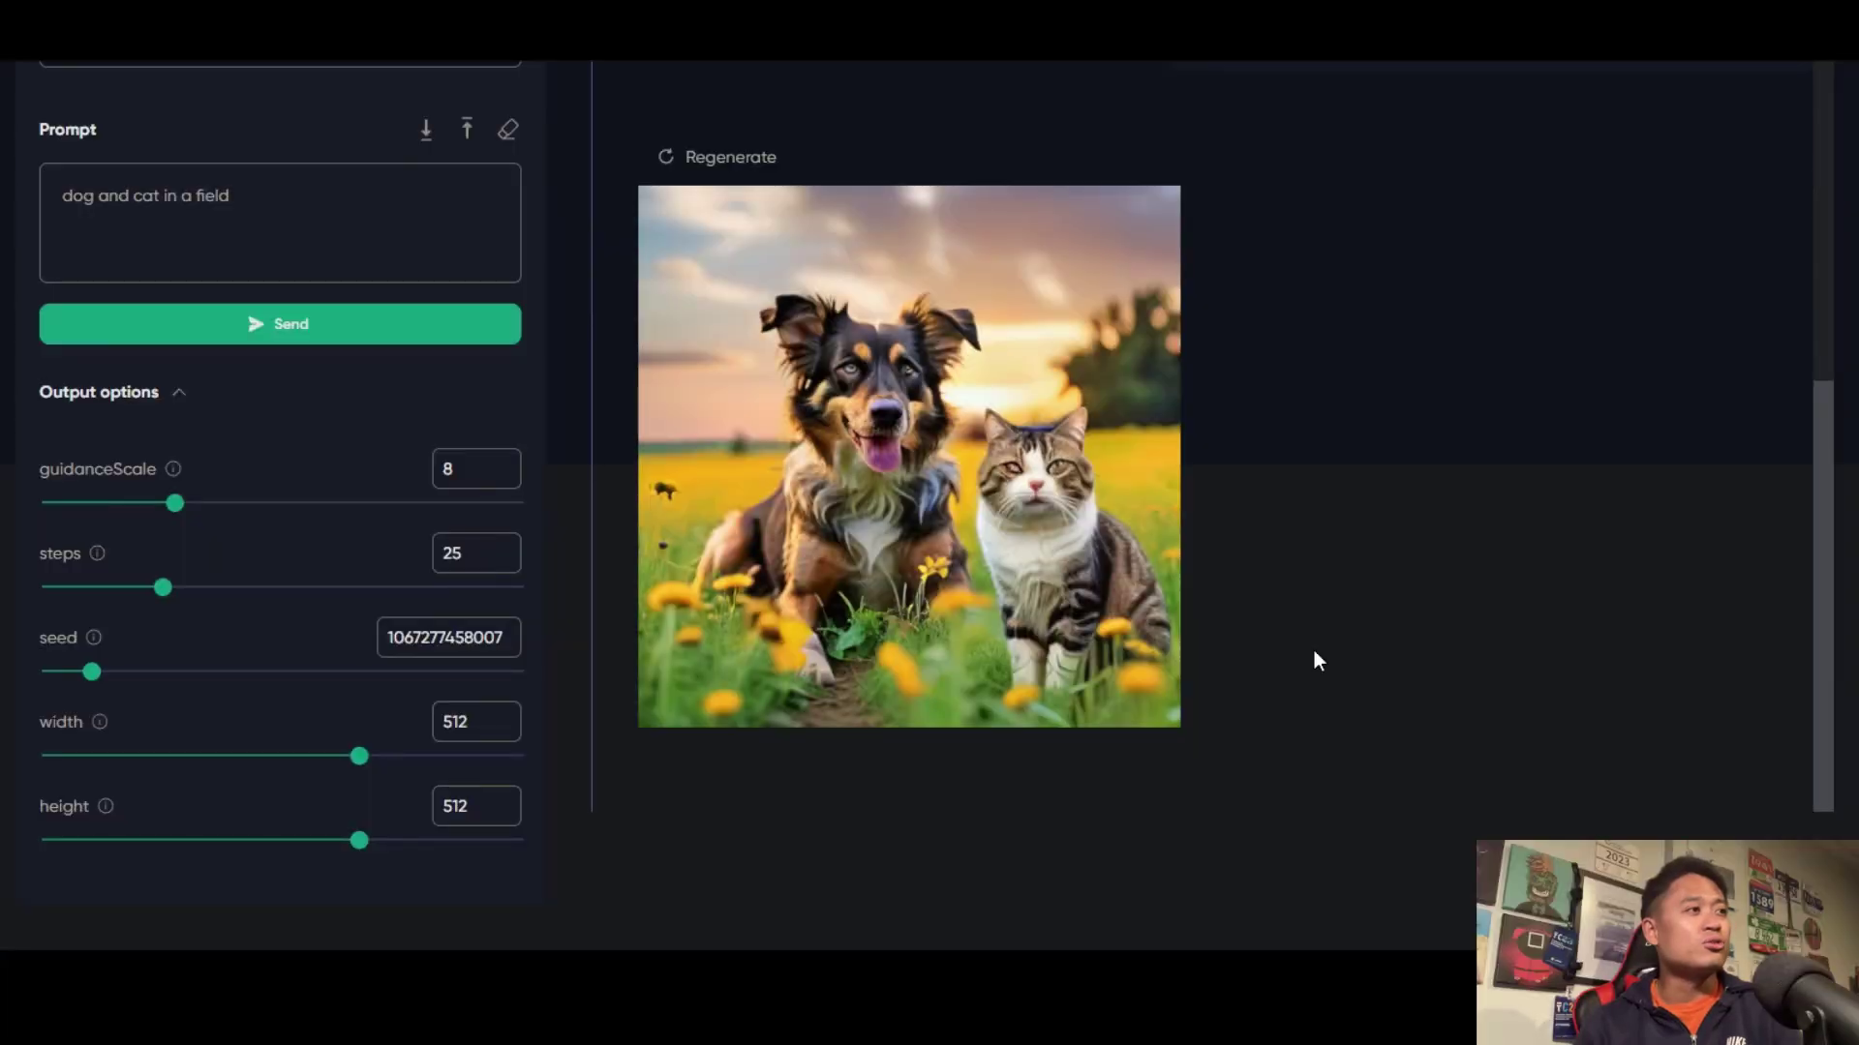
pyautogui.scroll(4, 230, 474)
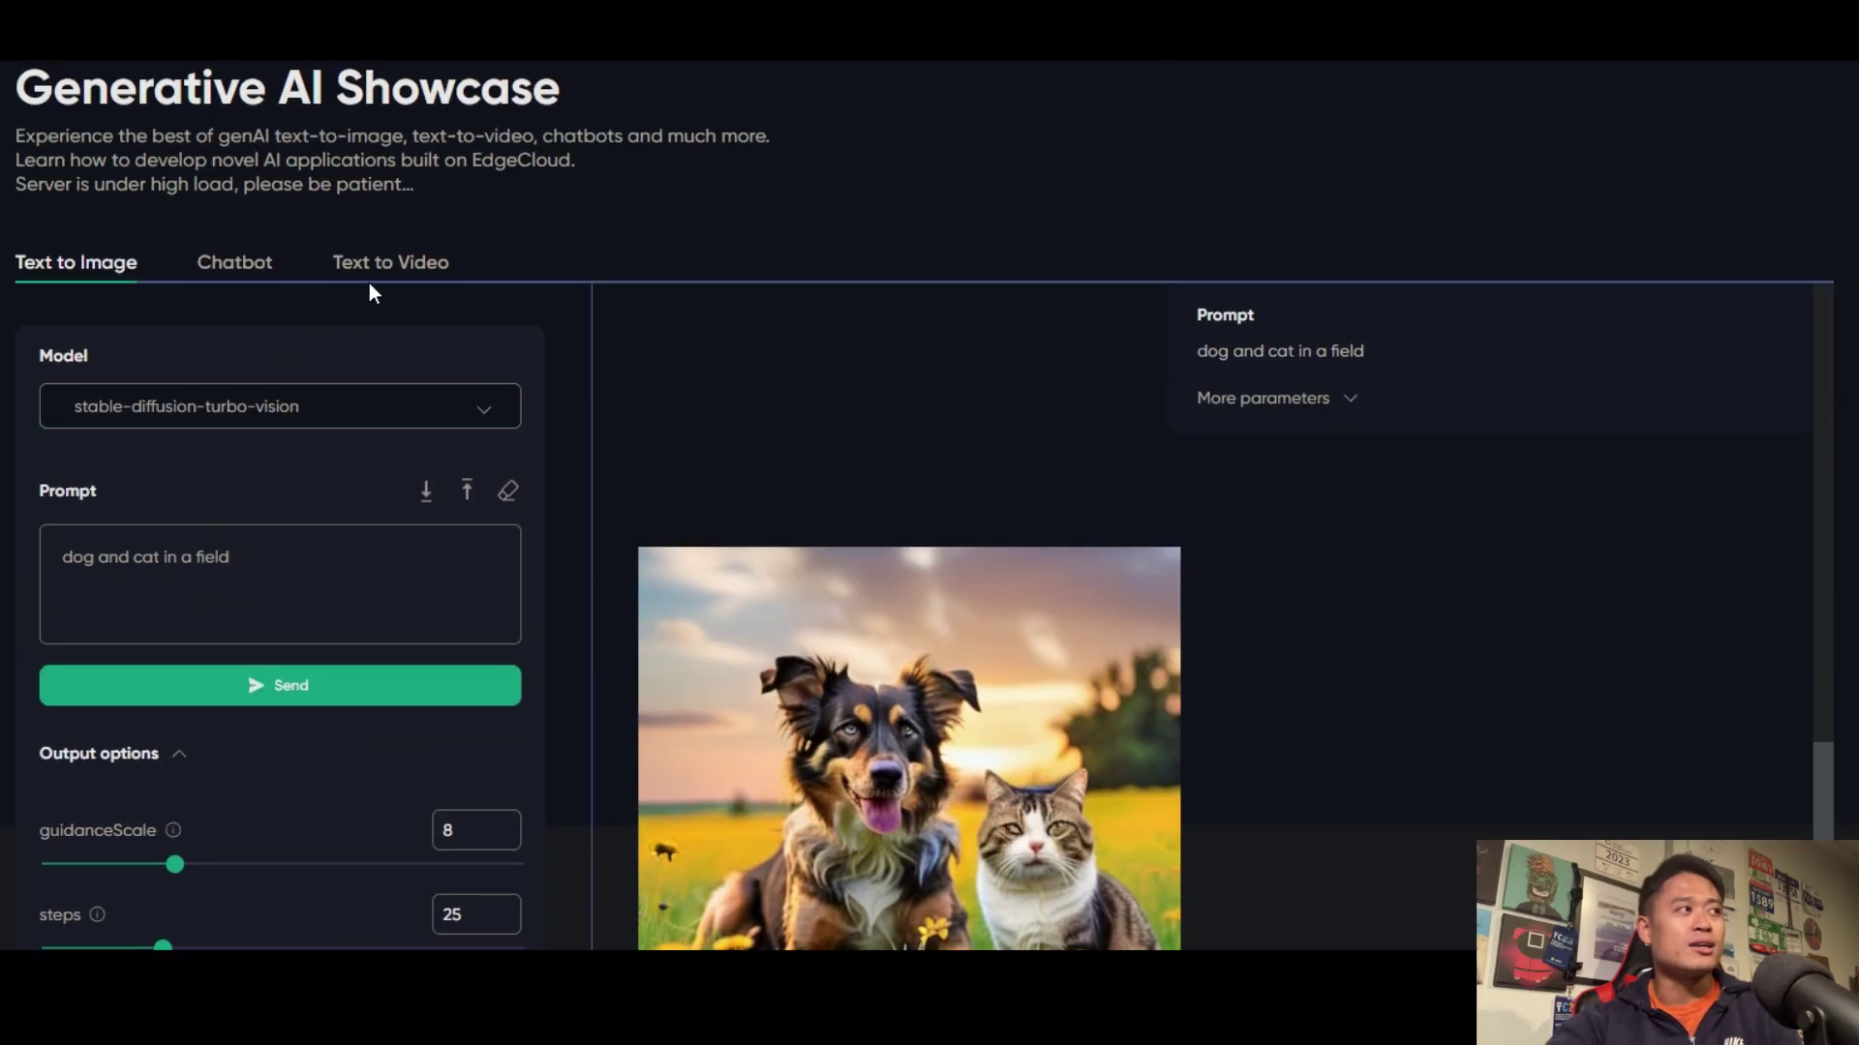
pyautogui.scroll(-4, 612, 630)
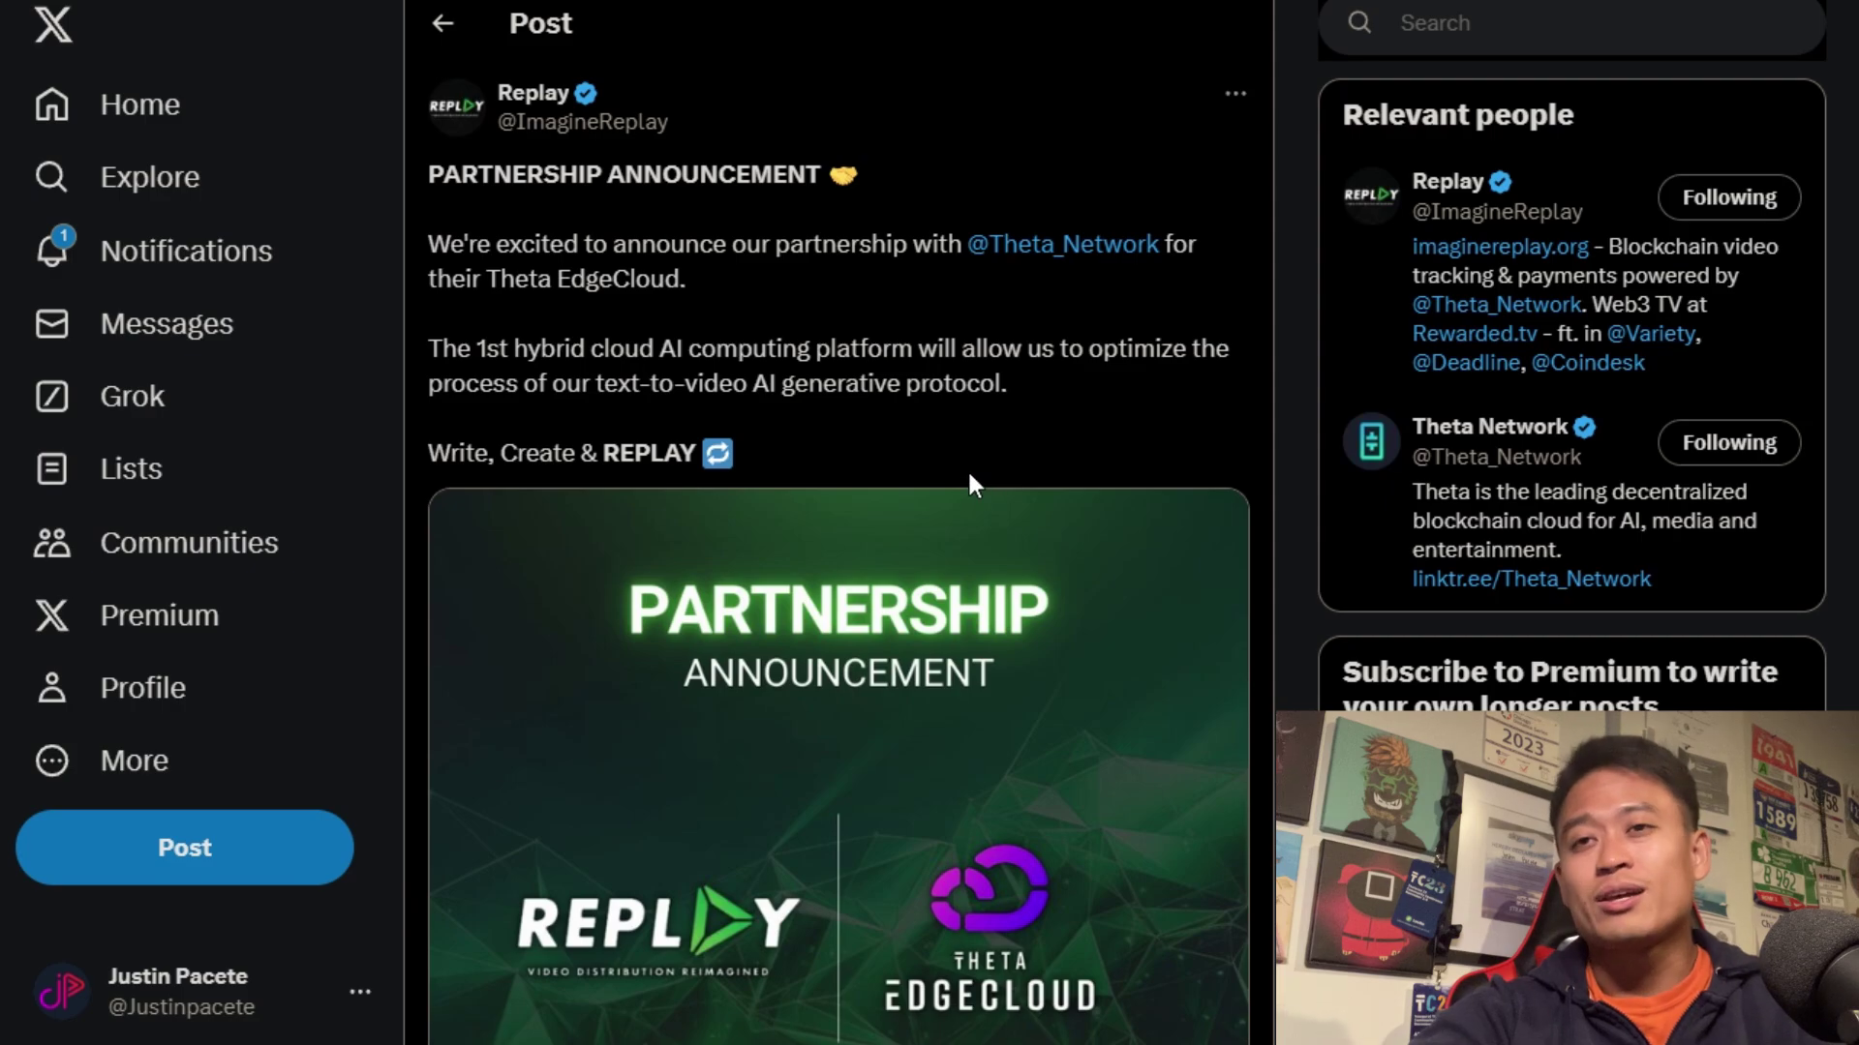
# Scroll through Replay's partnership announcement with Theta EdgeCloud
pyautogui.scroll(-3, 961, 484)
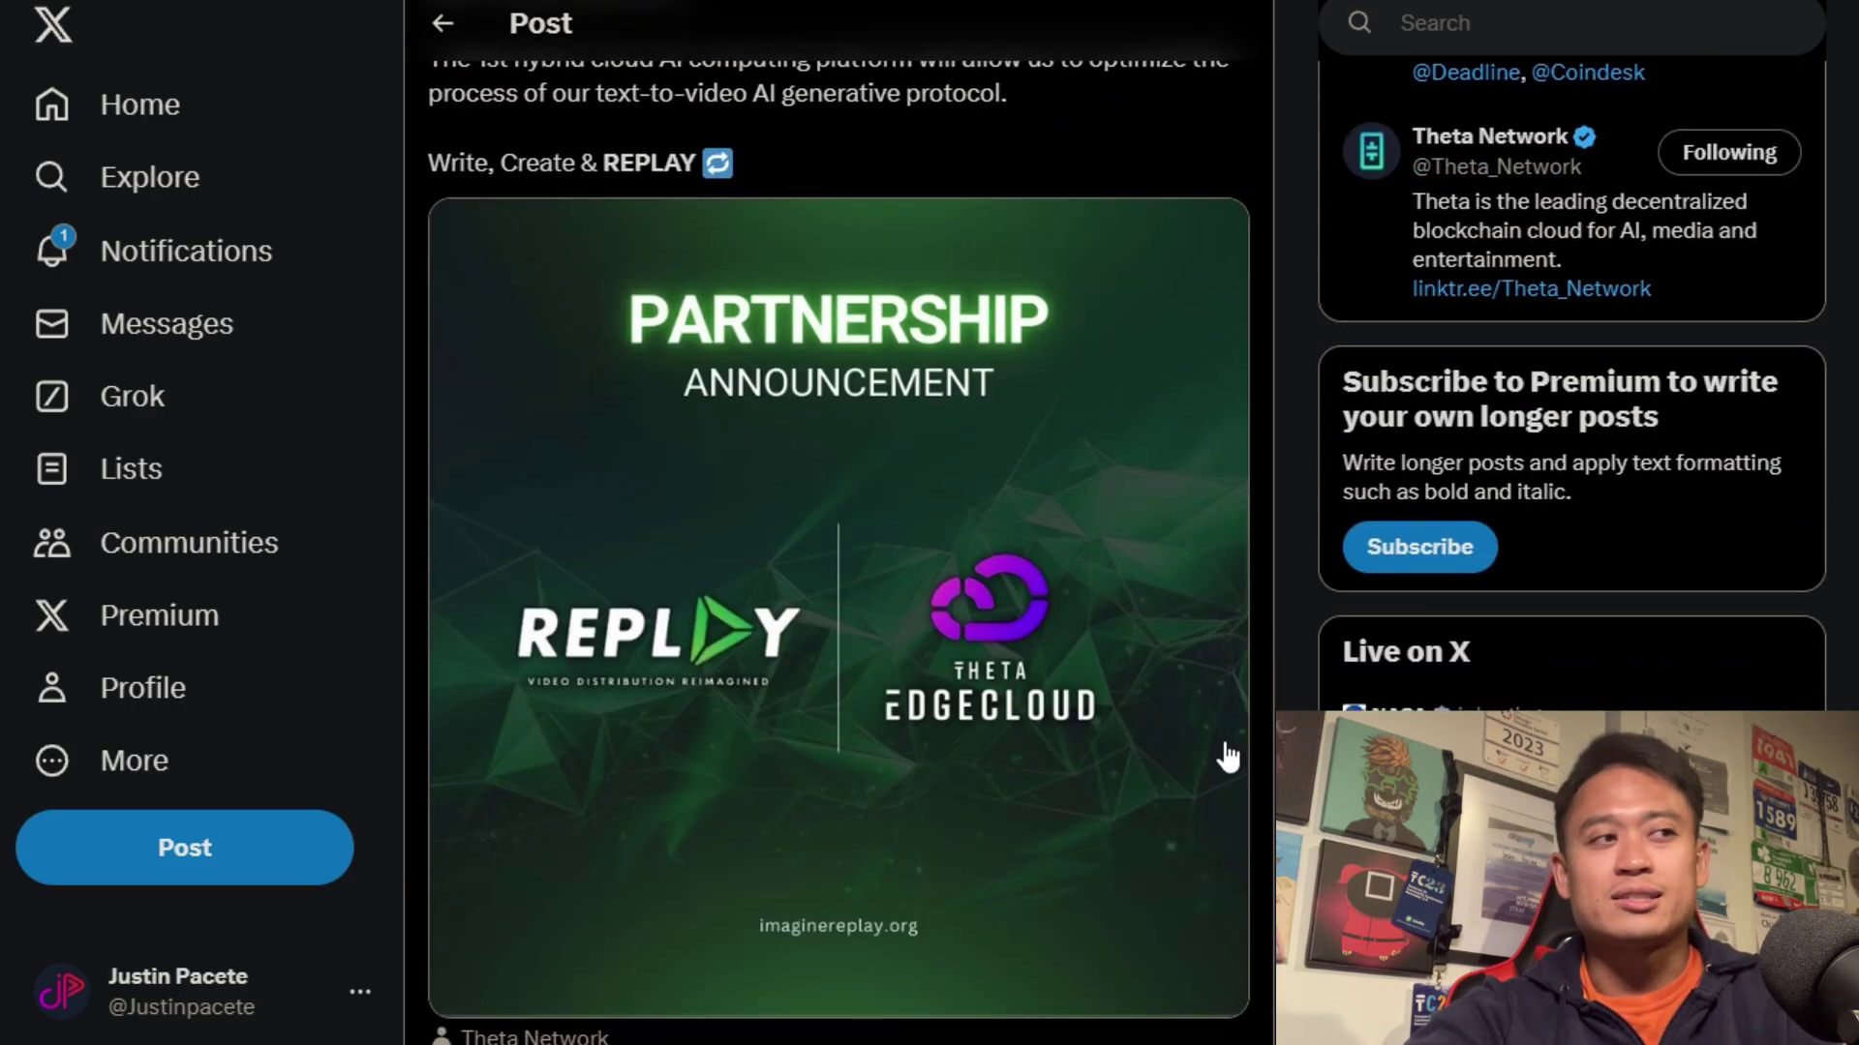
pyautogui.scroll(3, 1227, 757)
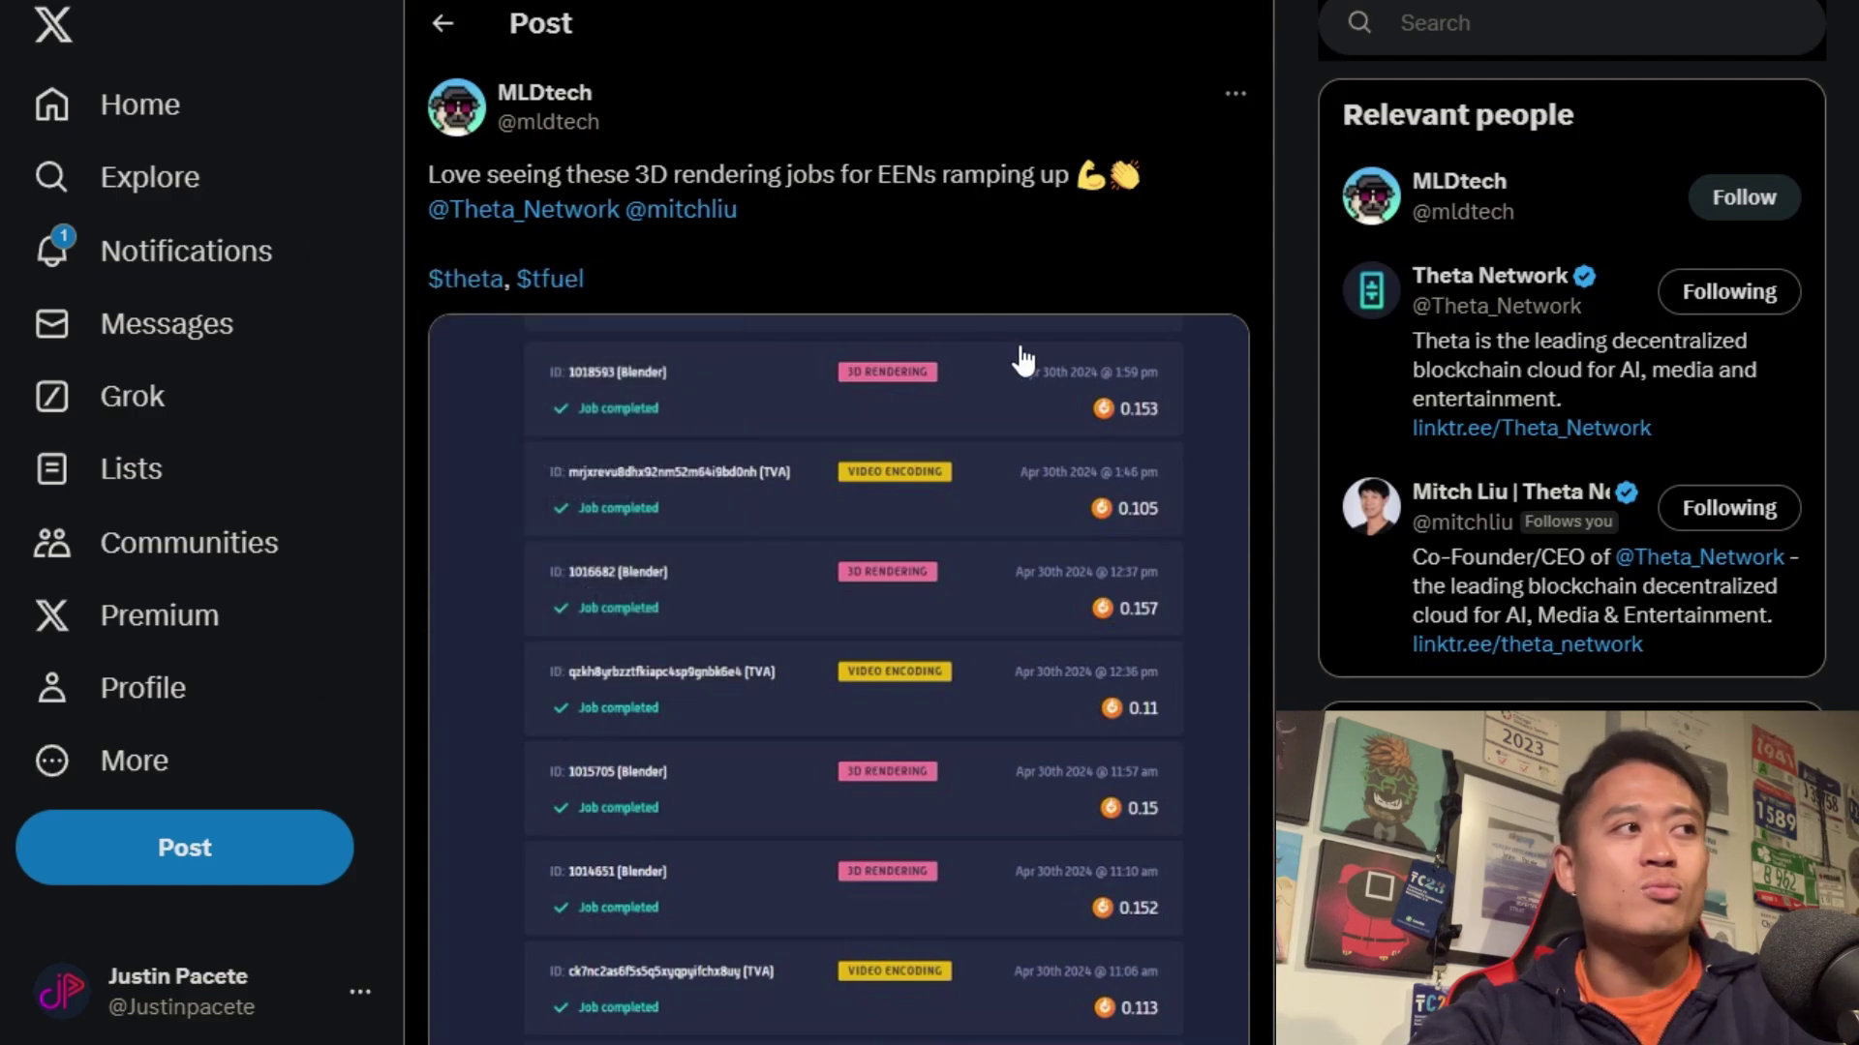
# Scroll through MLDtech's list of completed Blender and video-encoding jobs
pyautogui.scroll(-2, 1021, 357)
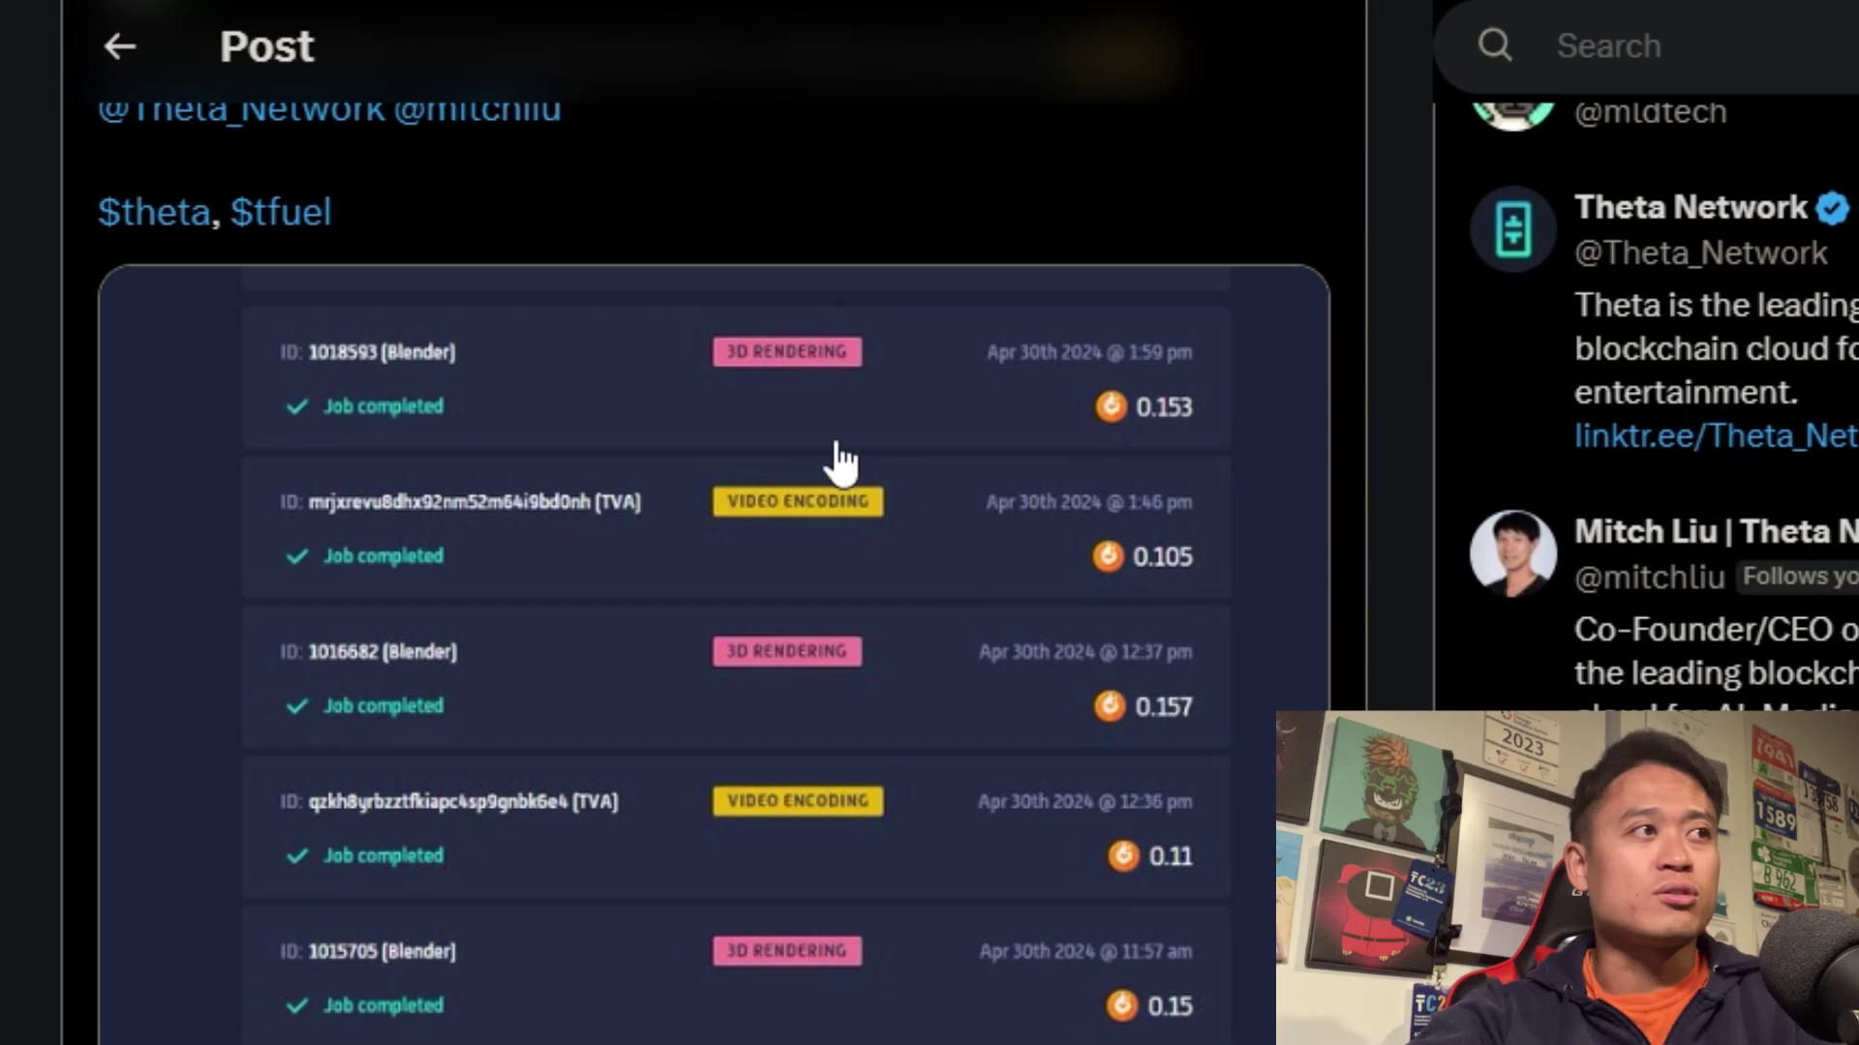
pyautogui.scroll(-2, 919, 929)
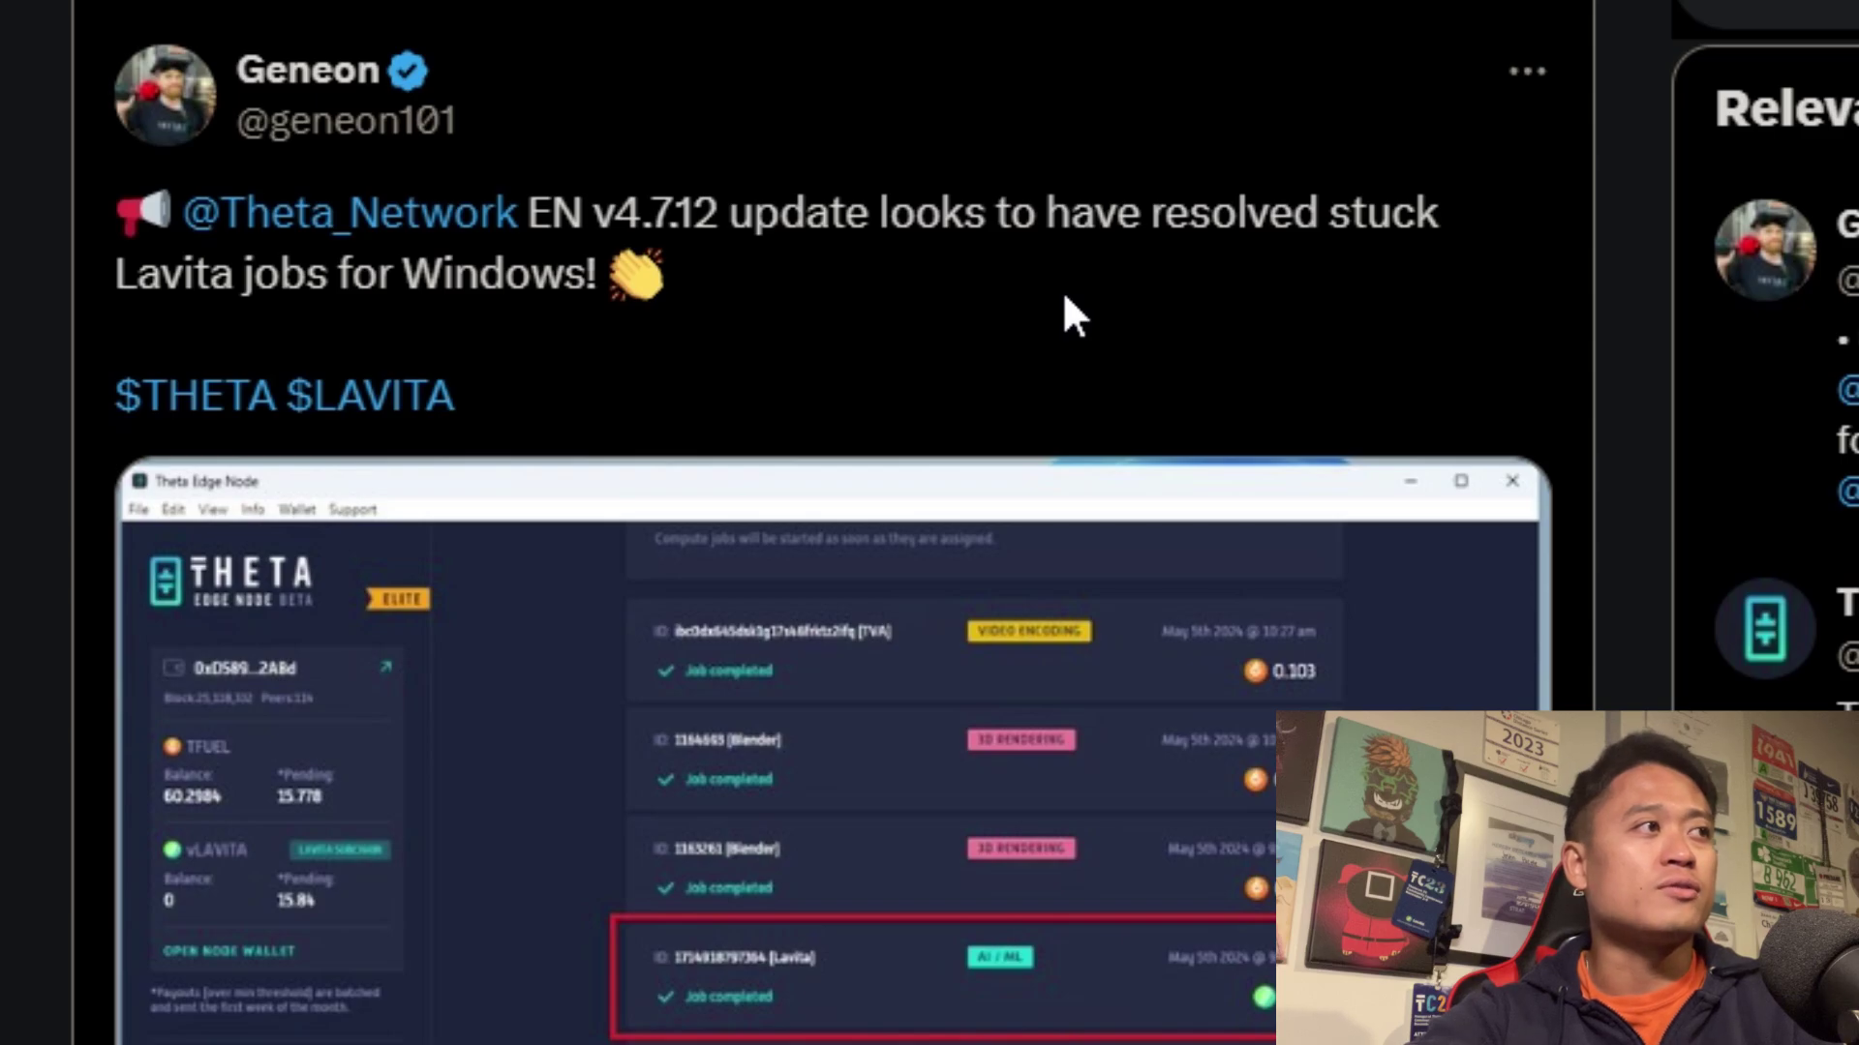
# Open the quoted Lavita.AI Edge Node 4.7.12 update, then return to Geneon's post
pyautogui.scroll(-5, 1046, 348)
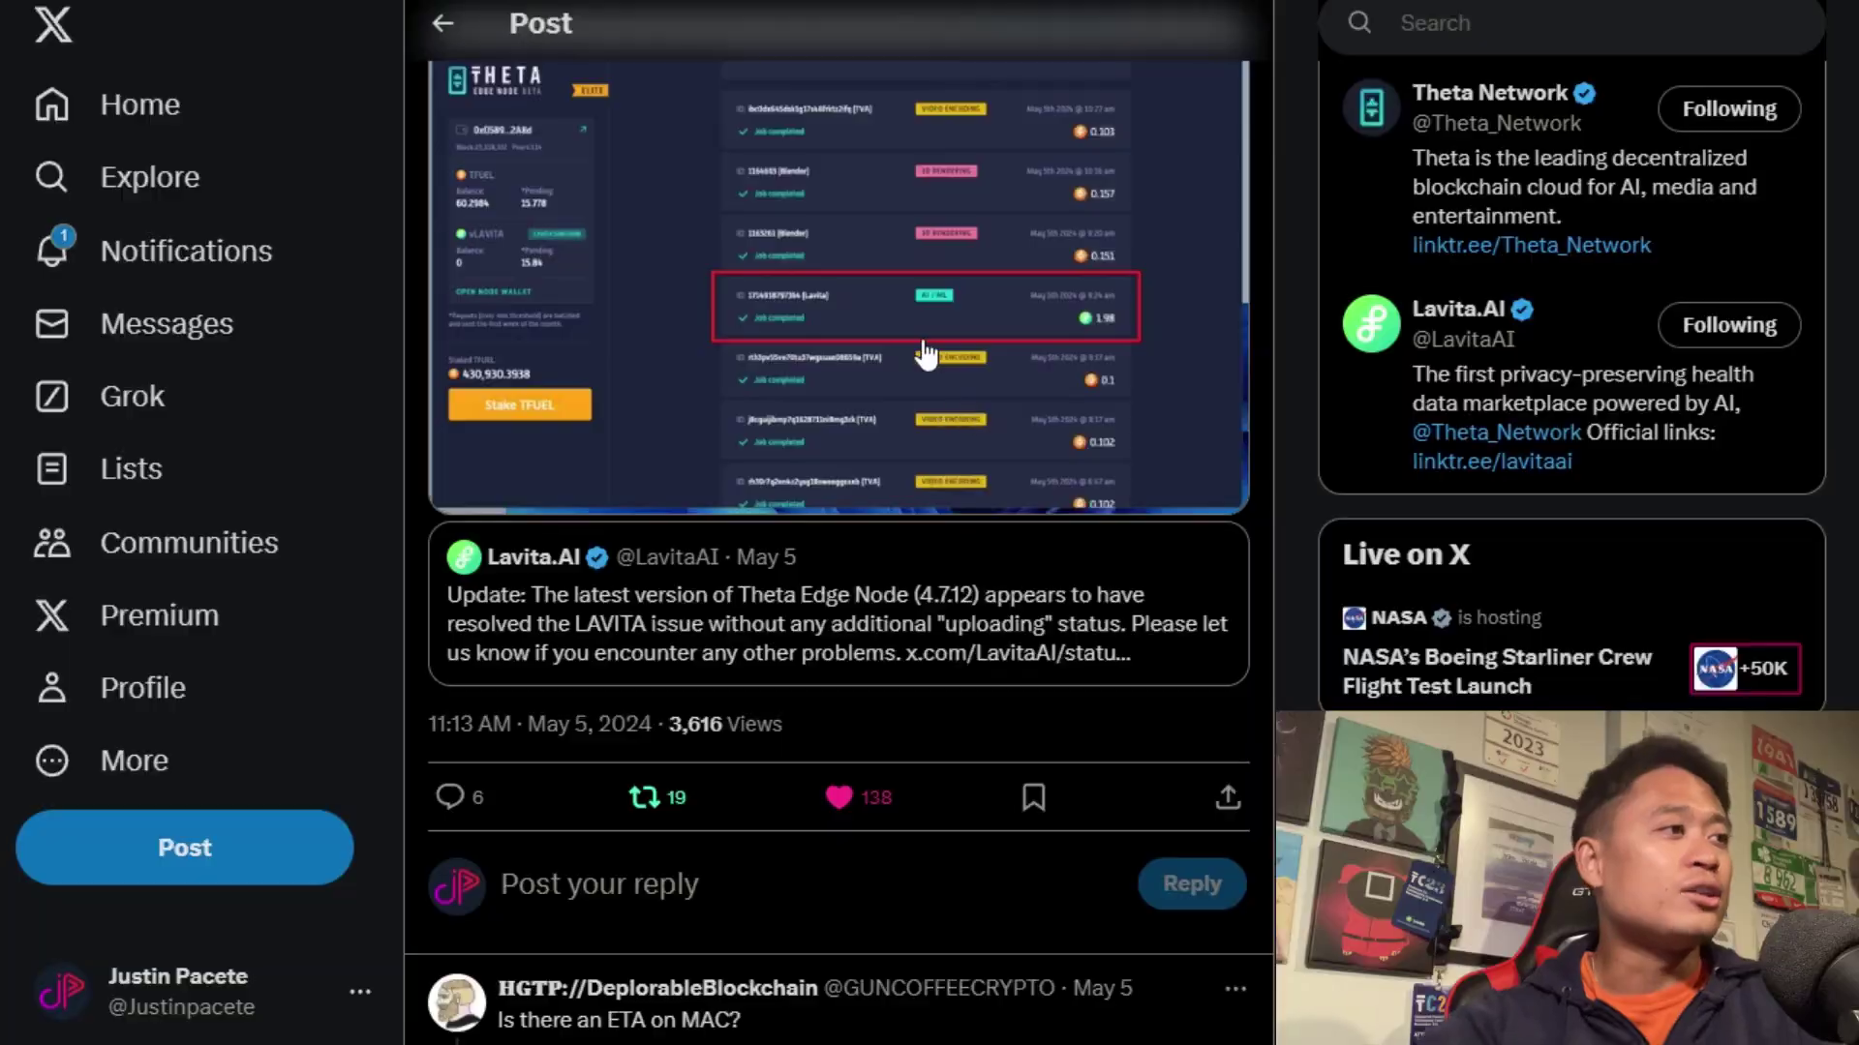
pyautogui.click(869, 614)
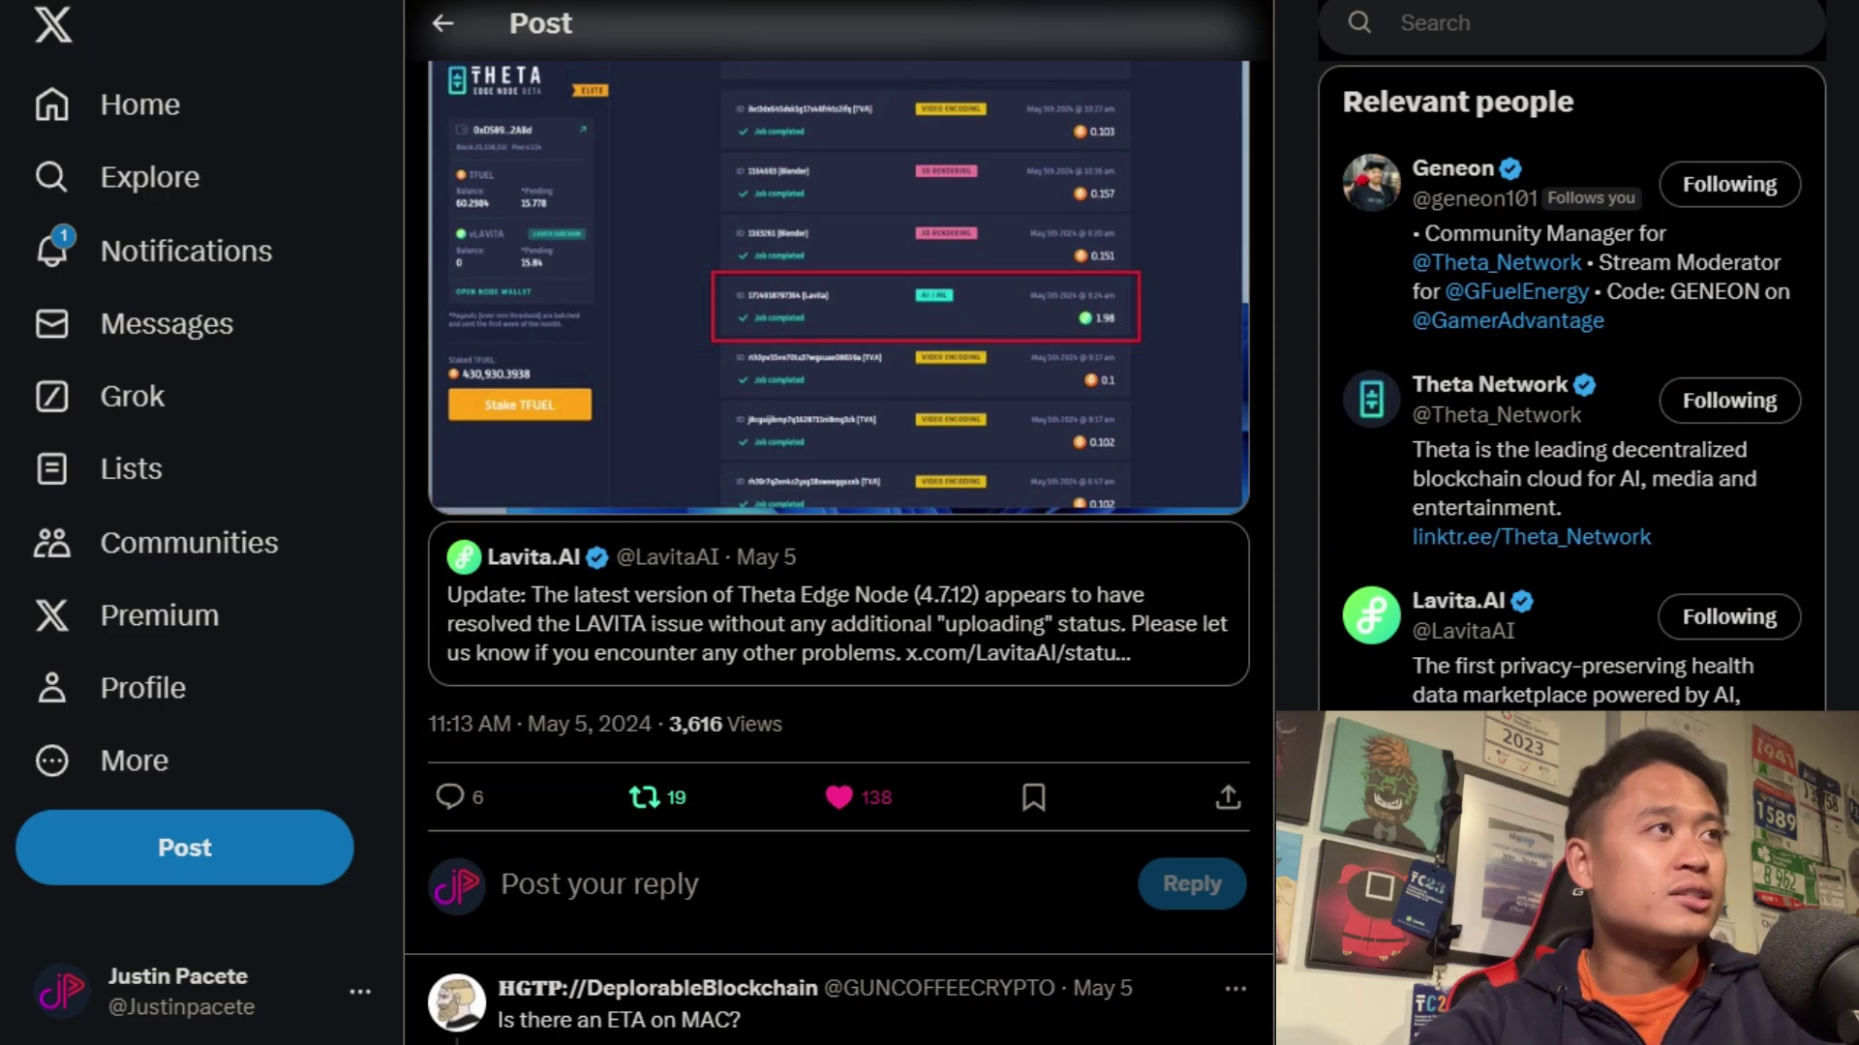
pyautogui.hotkey('alt', 'Left')
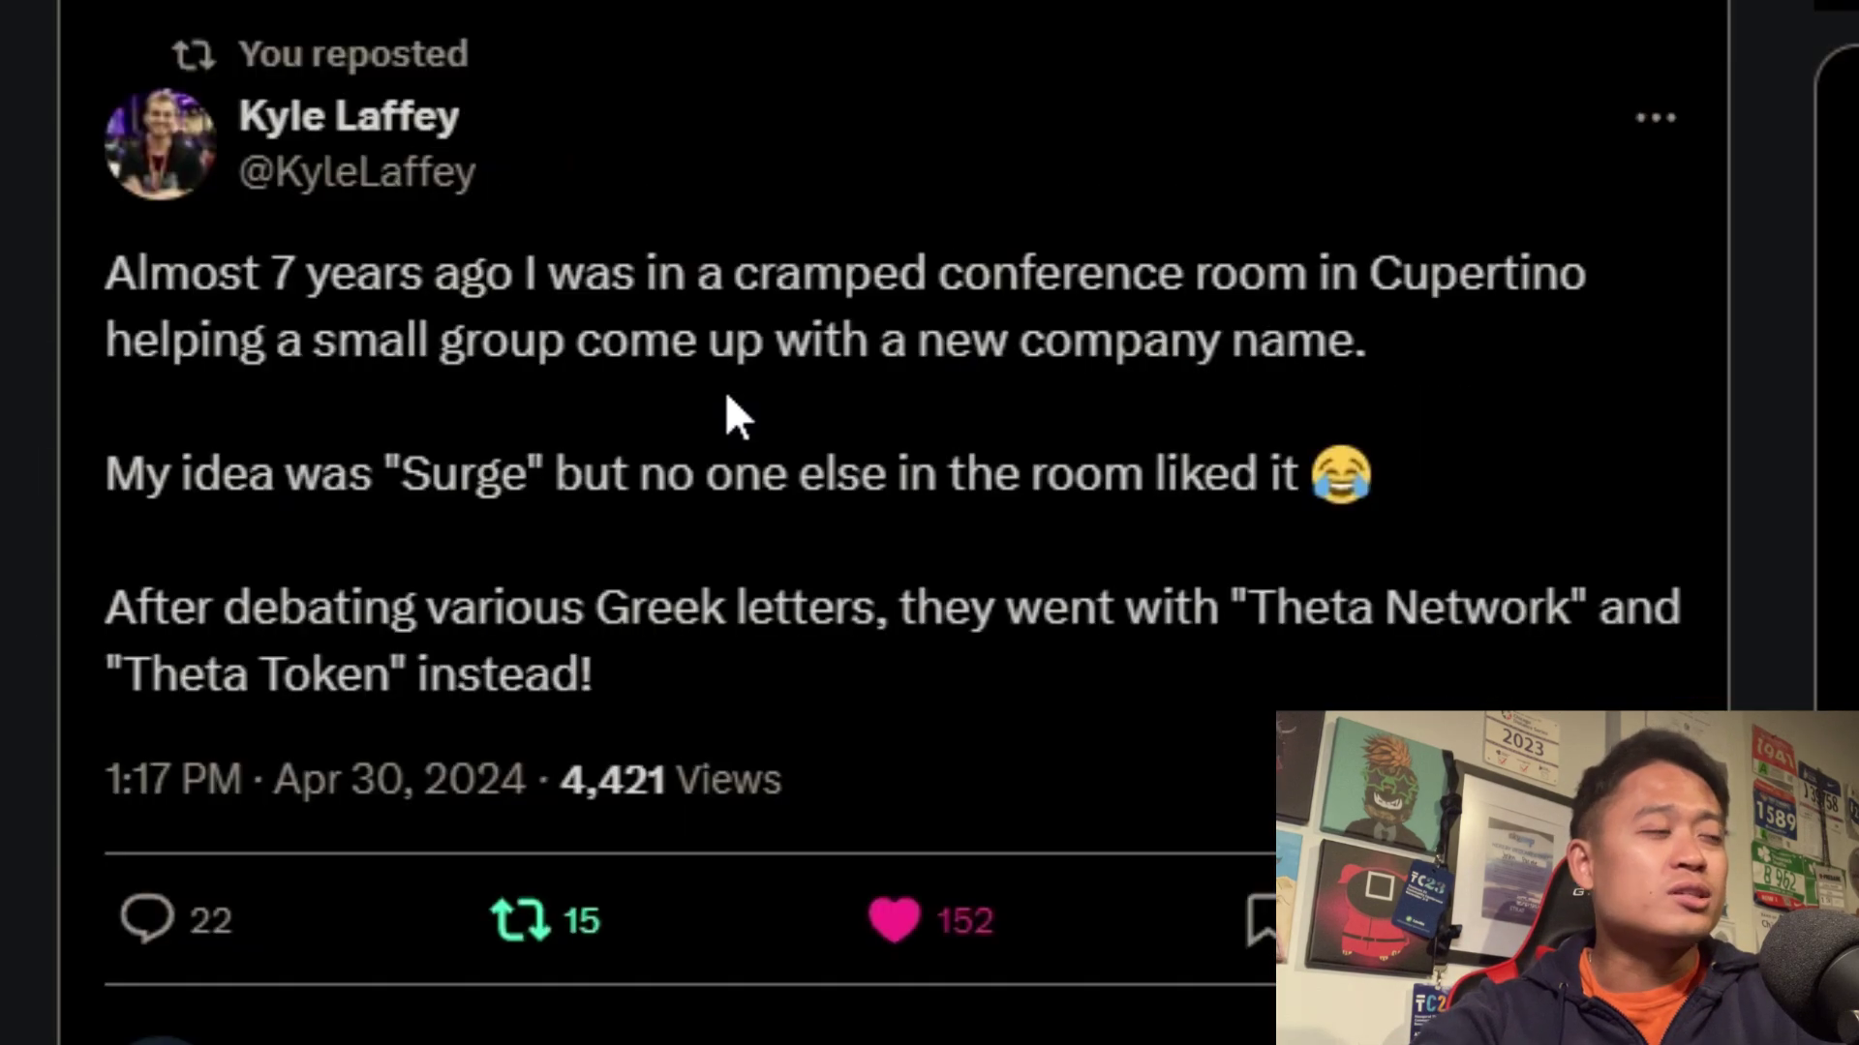